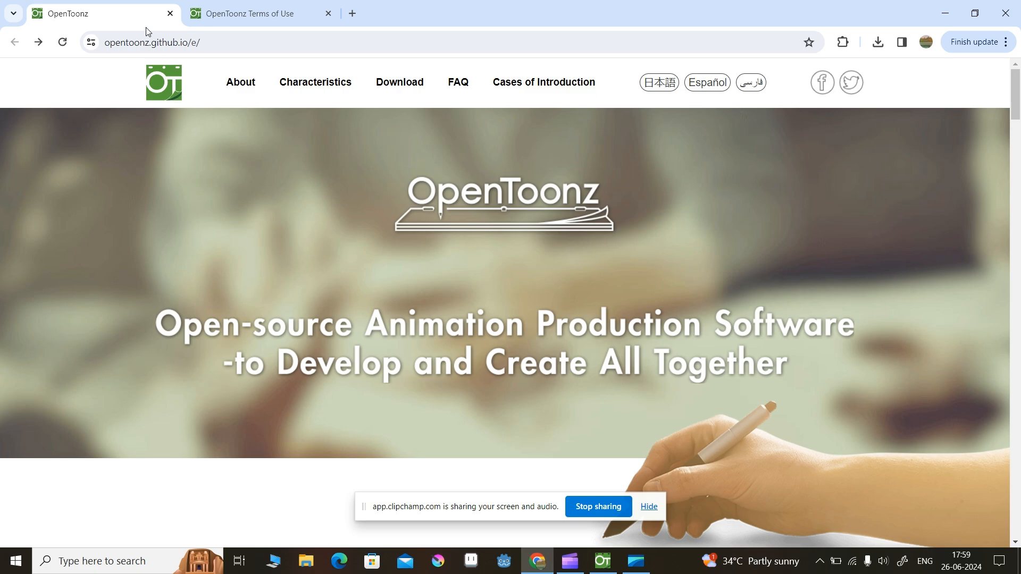
- Look through the OpenToonz homepage, covering its effects, functions and download sections
drag(1015, 94, 1015, 233)
scroll(504, 302, down, 3)
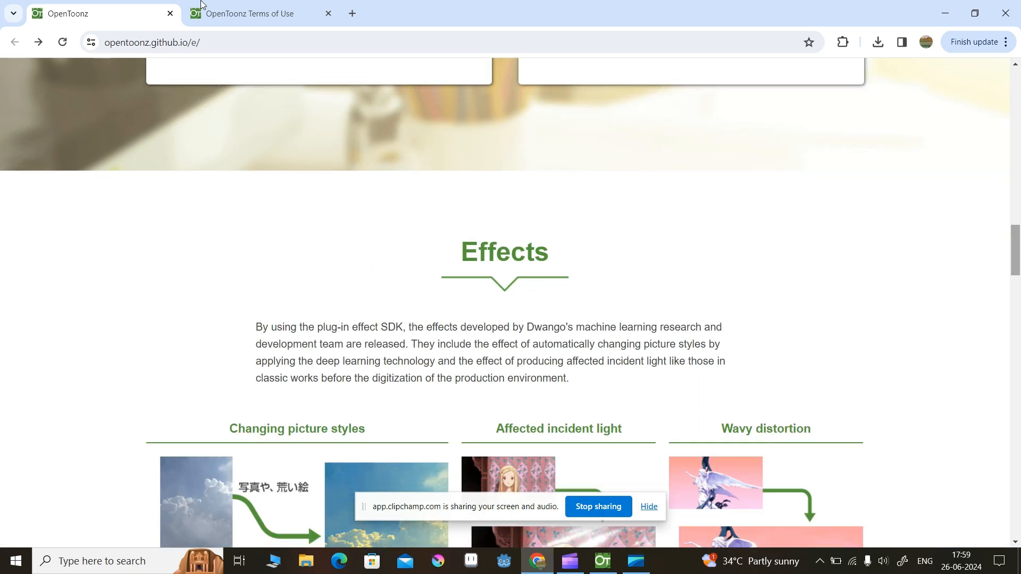
scroll(505, 302, down, 5)
scroll(504, 302, up, 3)
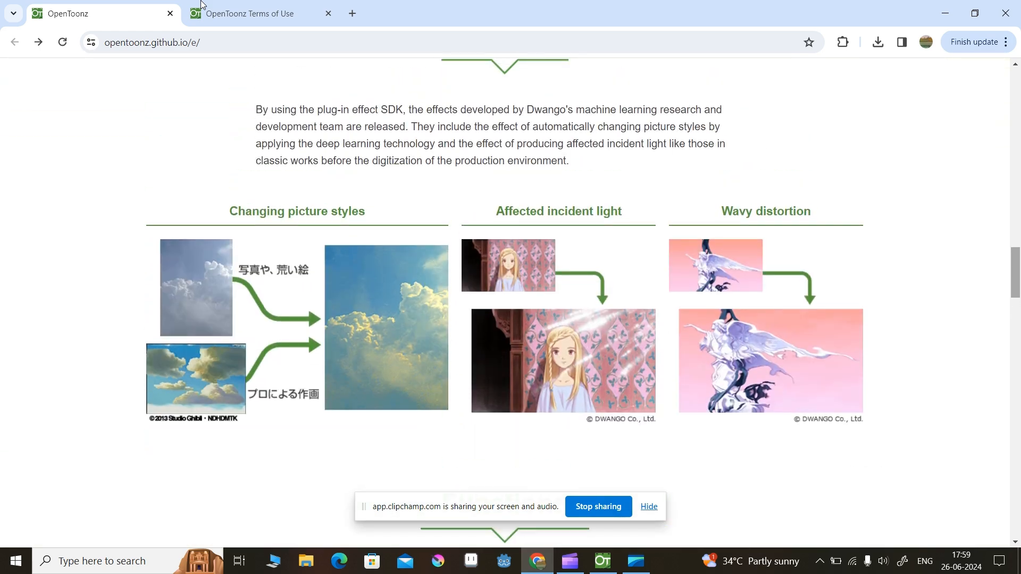
scroll(505, 302, up, 1)
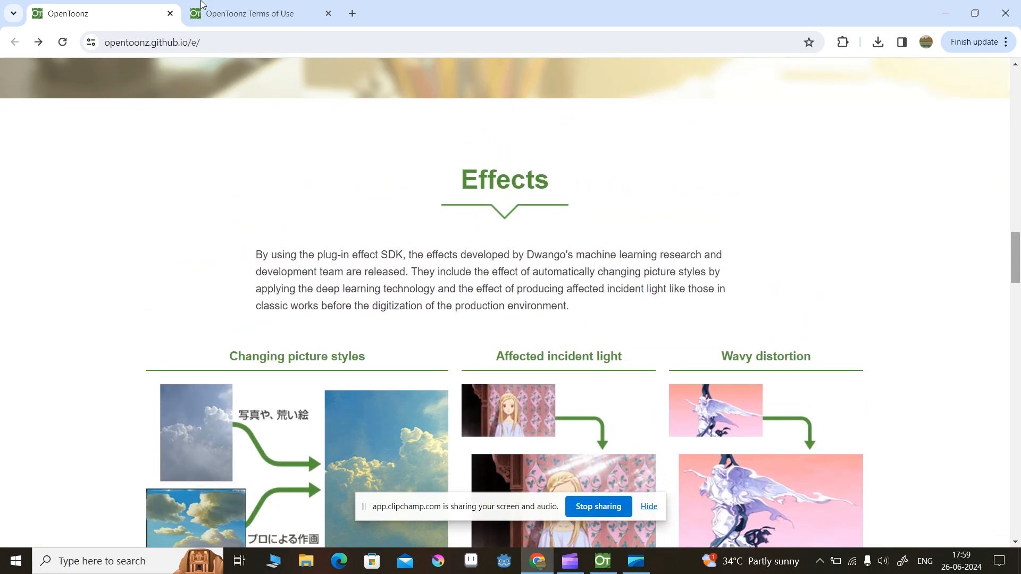
scroll(504, 302, down, 13)
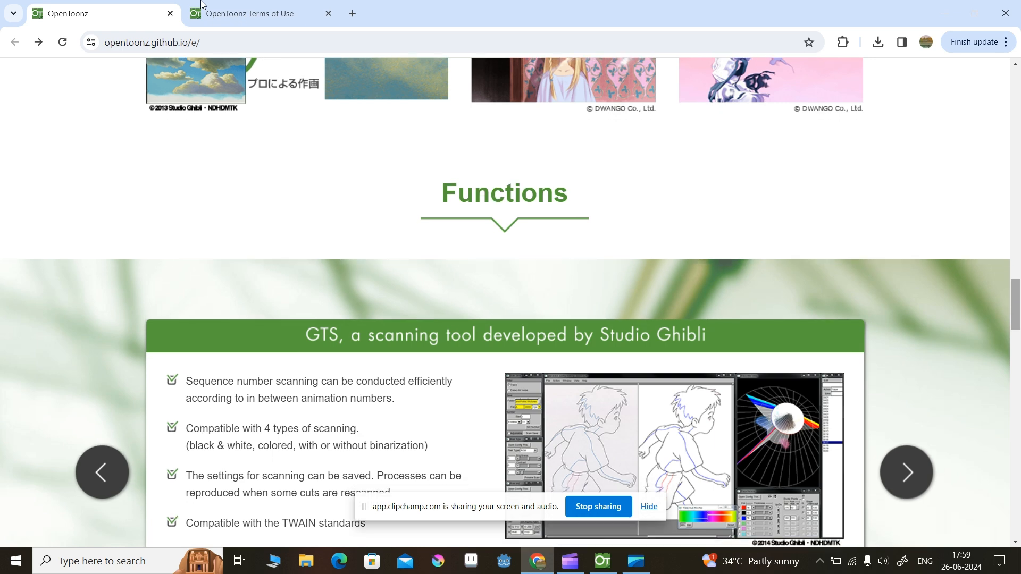
scroll(505, 302, down, 7)
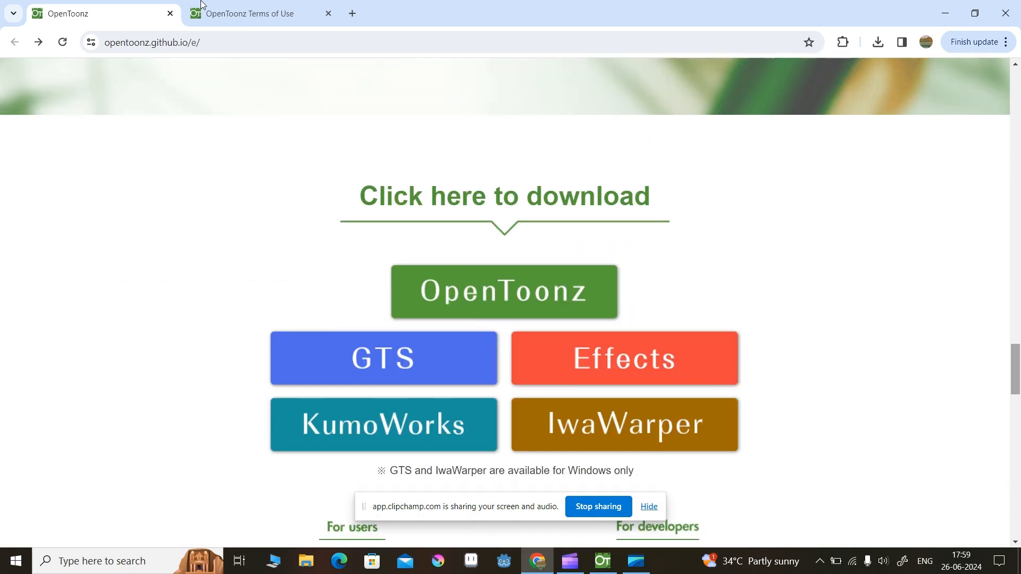
scroll(504, 302, up, 1)
scroll(505, 302, up, 1)
scroll(505, 302, down, 2)
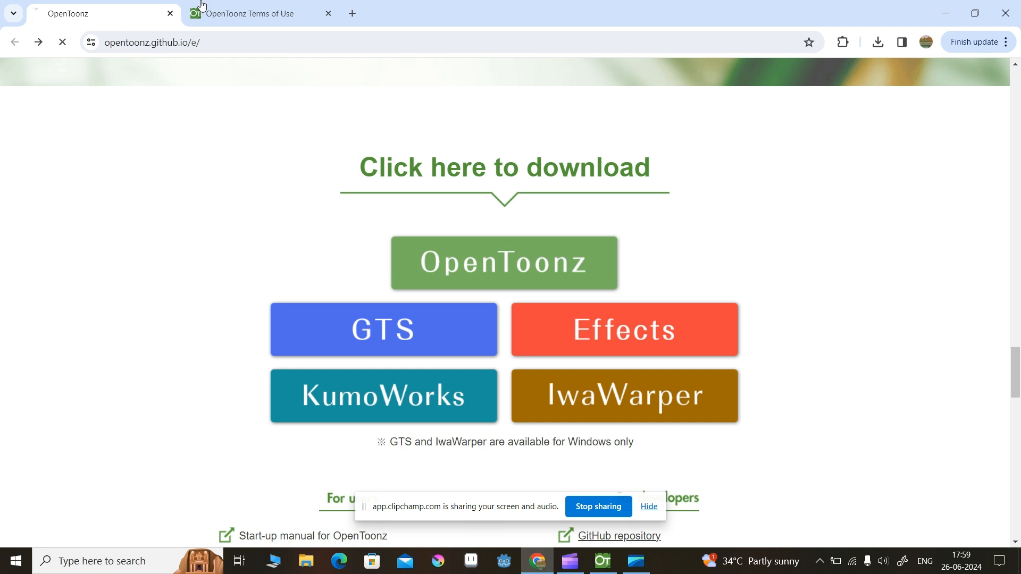
- Open the OpenToonz download page and review its terms of use and the Windows and macOS download options
click(504, 263)
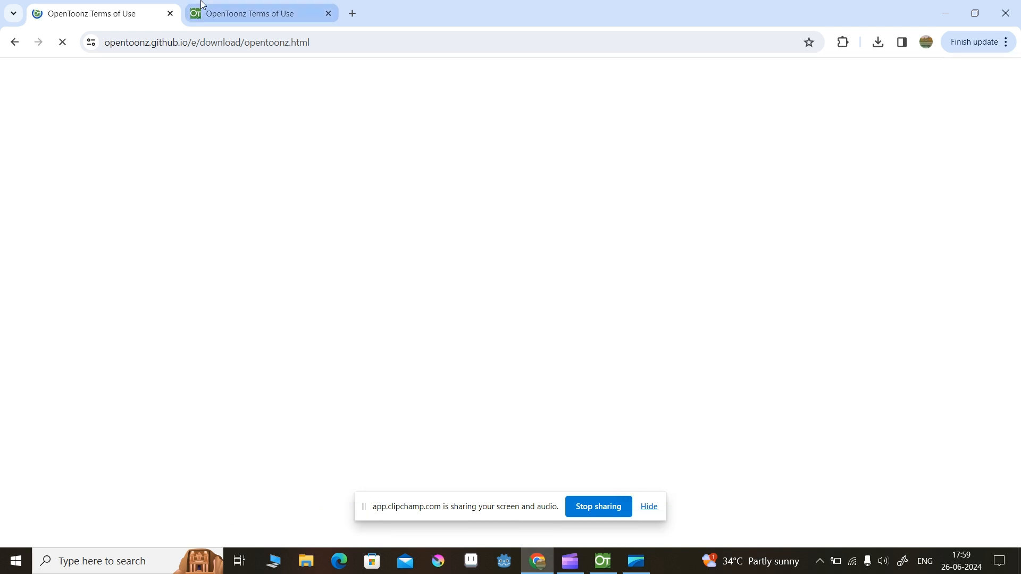
click(240, 13)
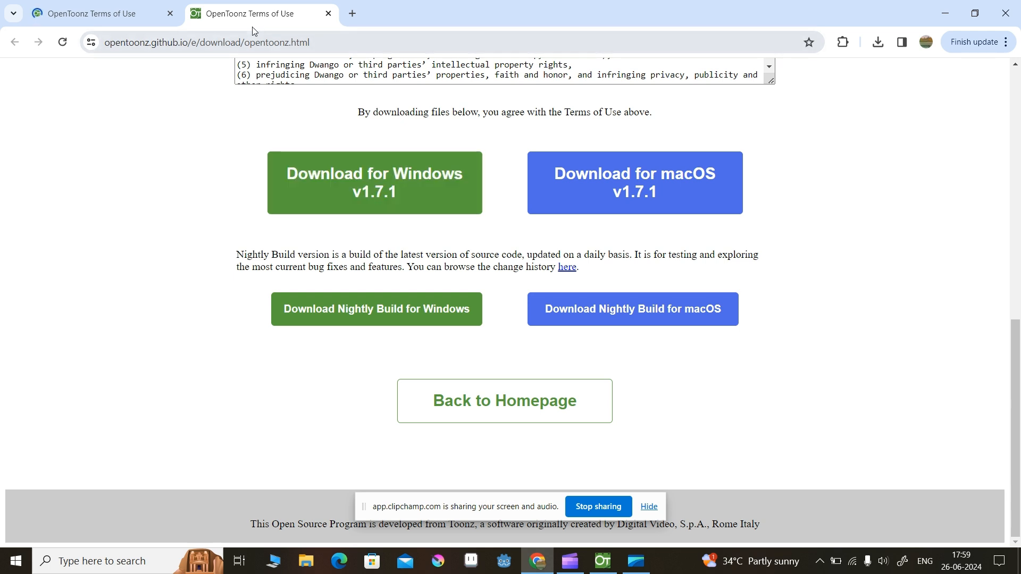
scroll(504, 302, up, 10)
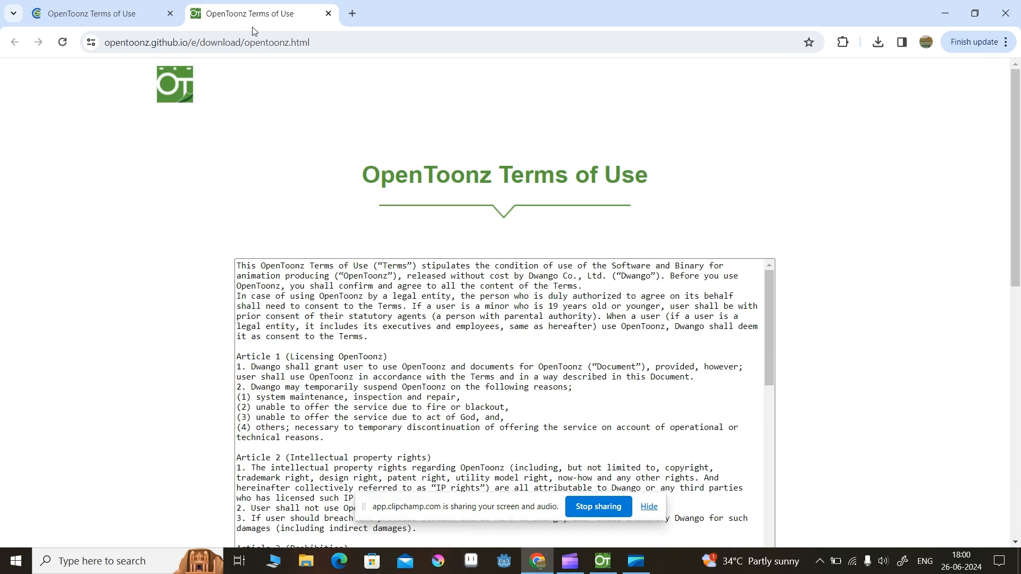
scroll(504, 302, down, 4)
scroll(504, 302, down, 1)
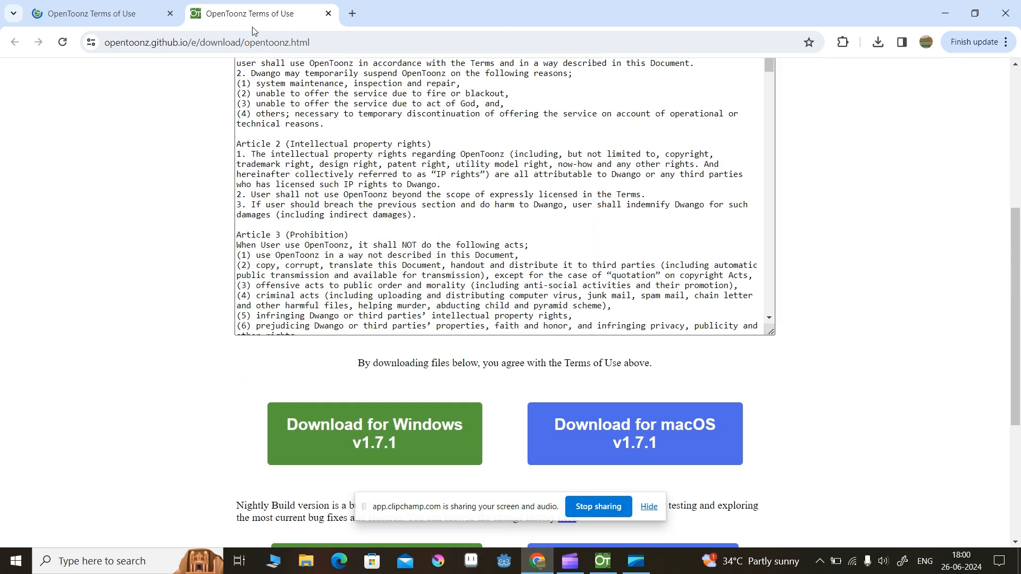
scroll(504, 303, up, 5)
scroll(504, 302, up, 2)
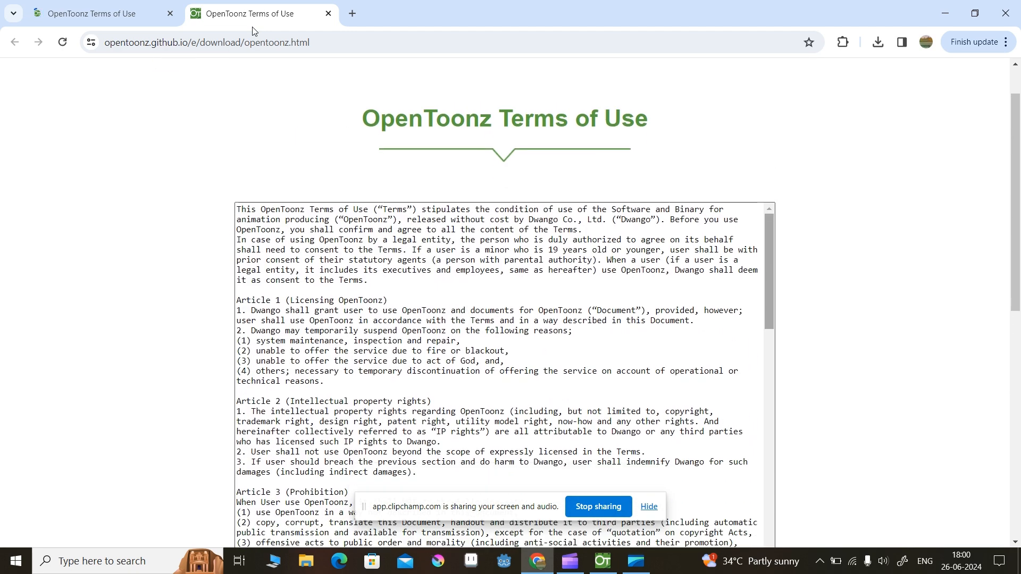
scroll(505, 302, down, 5)
scroll(504, 302, down, 2)
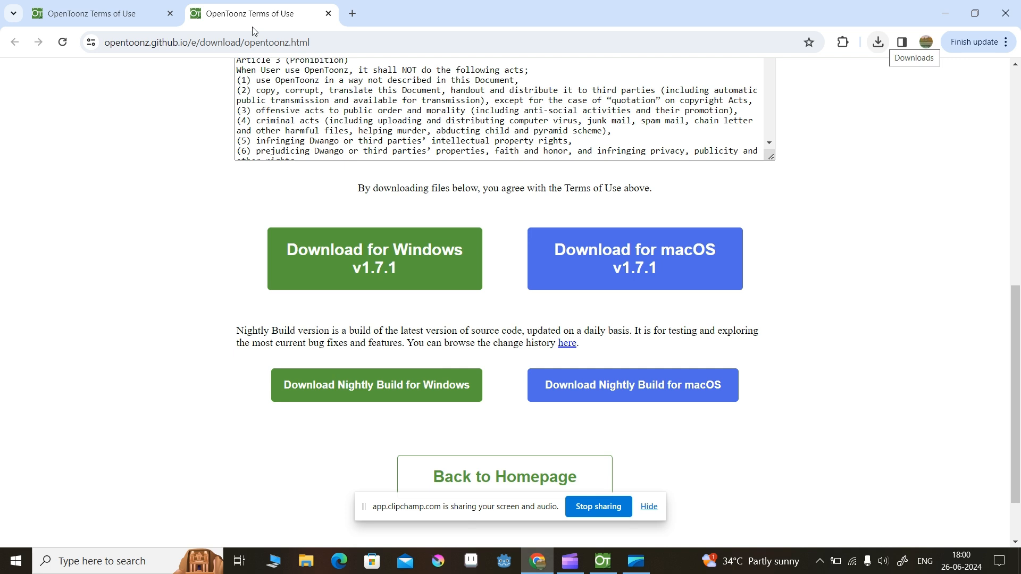
- Check the browser's recent downloads for the OpenToonz installer and minimize the browser
click(878, 42)
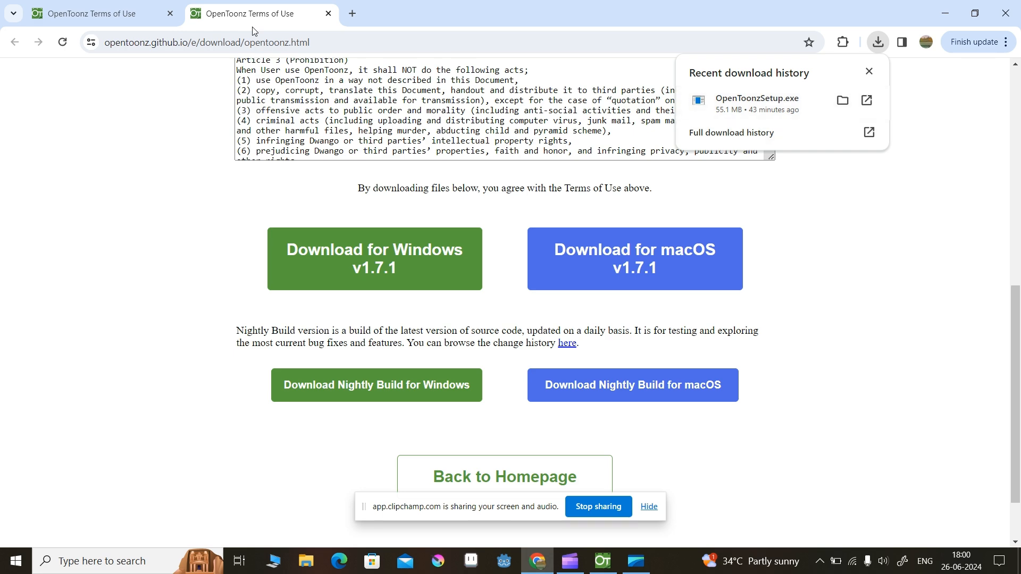
click(946, 12)
click(944, 8)
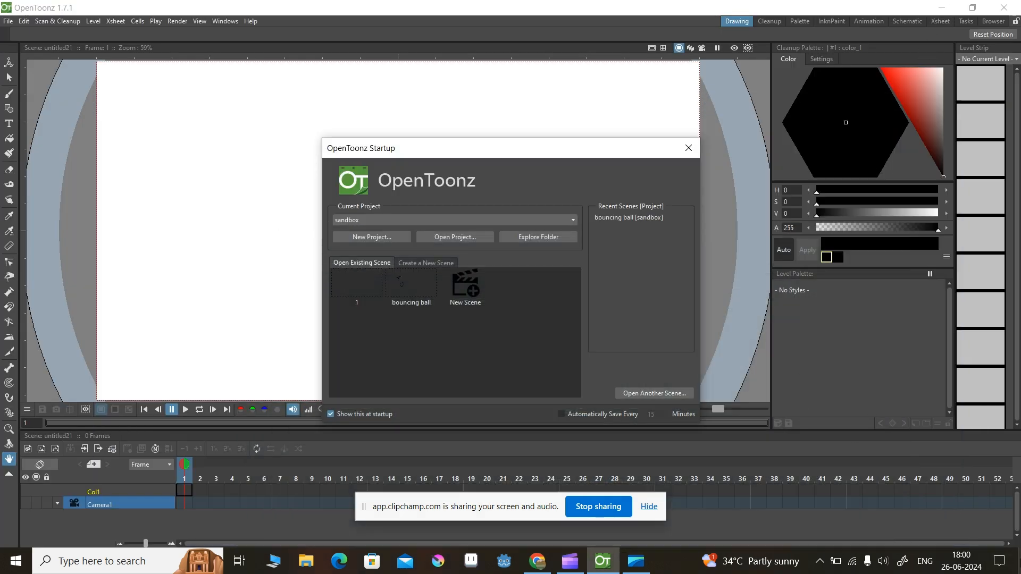
- Show the desktop, switch to the OpenToonz startup window and hide the screen-sharing notice
click(1017, 563)
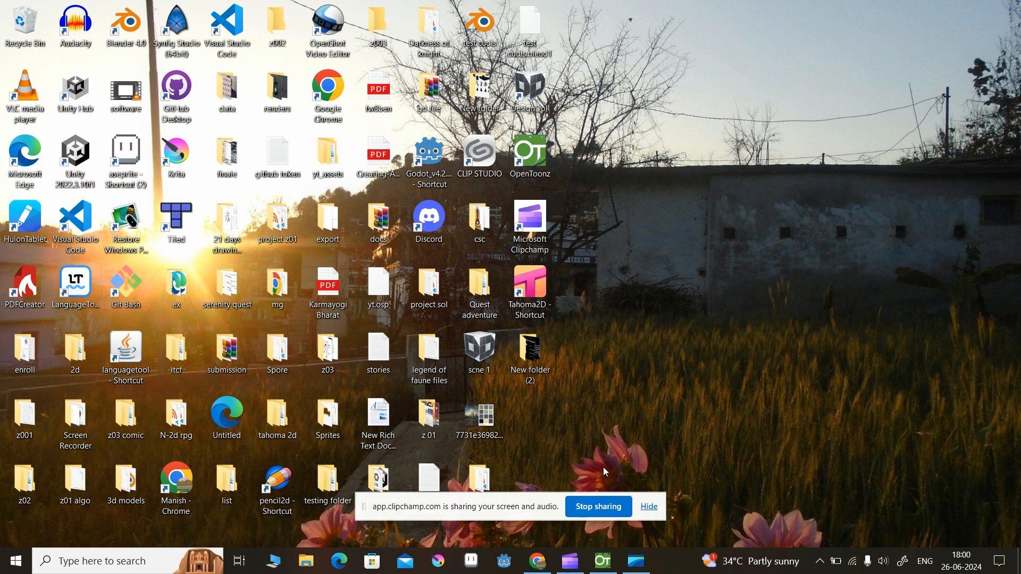
click(604, 563)
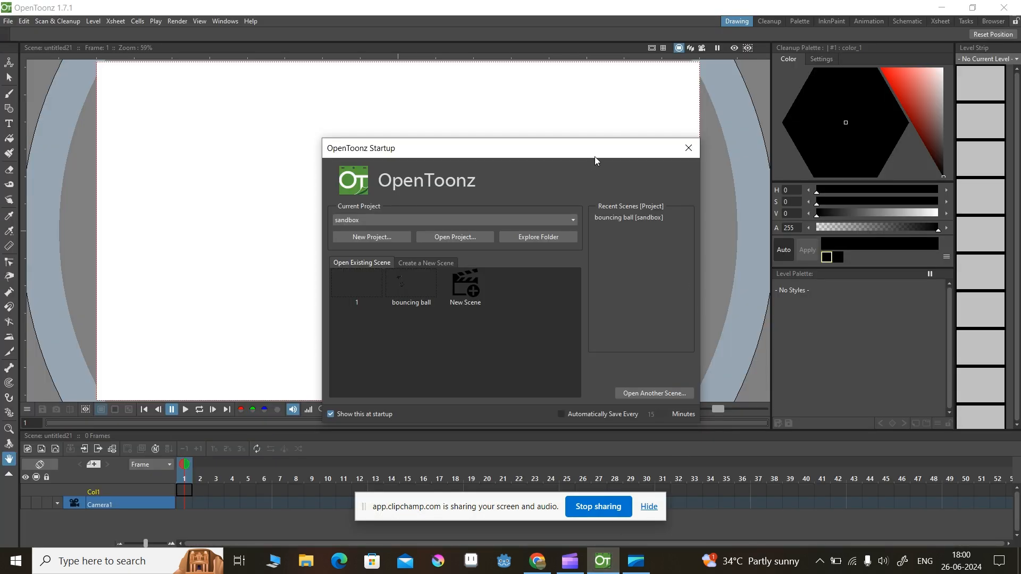
click(650, 507)
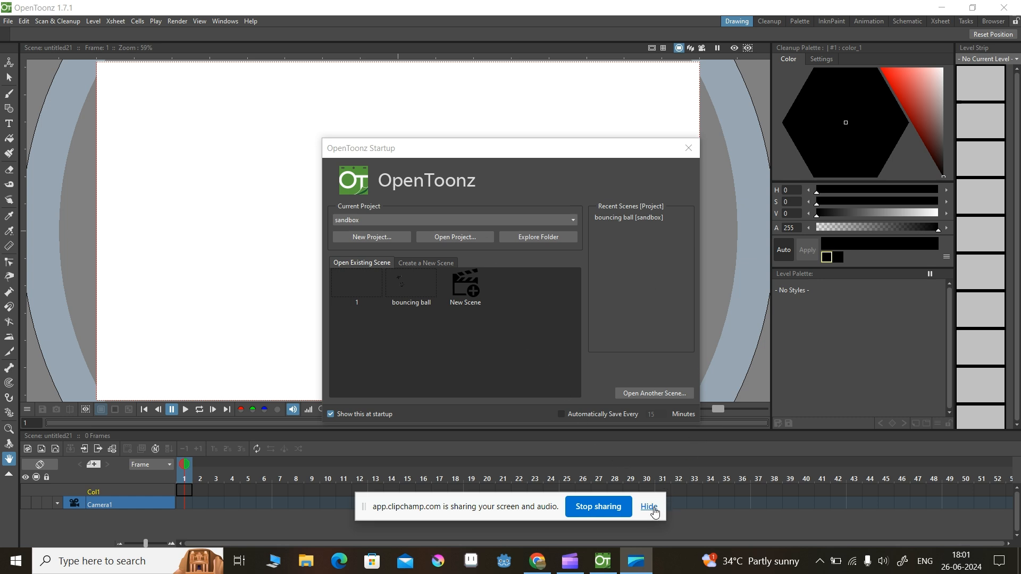
click(525, 171)
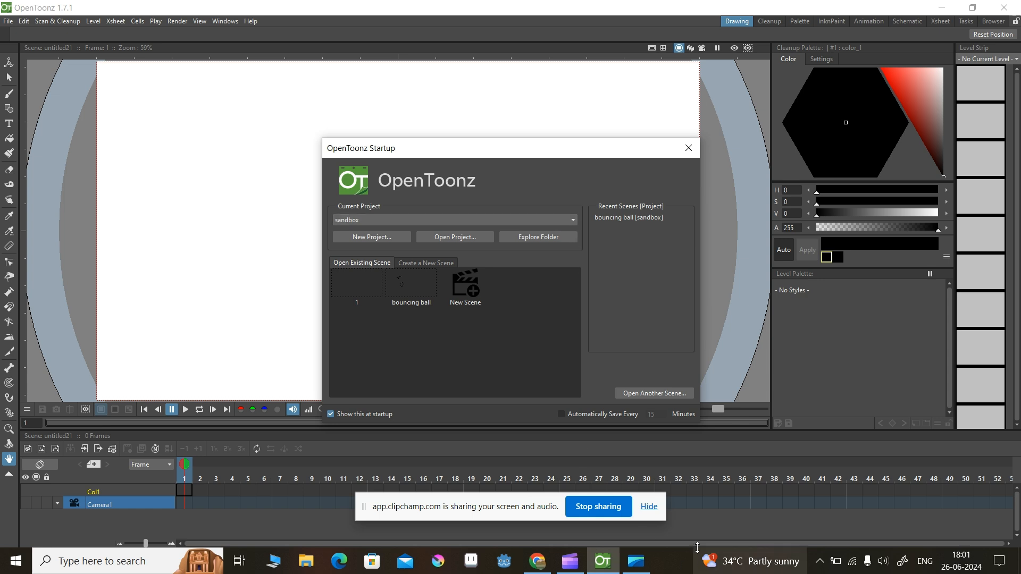
click(649, 507)
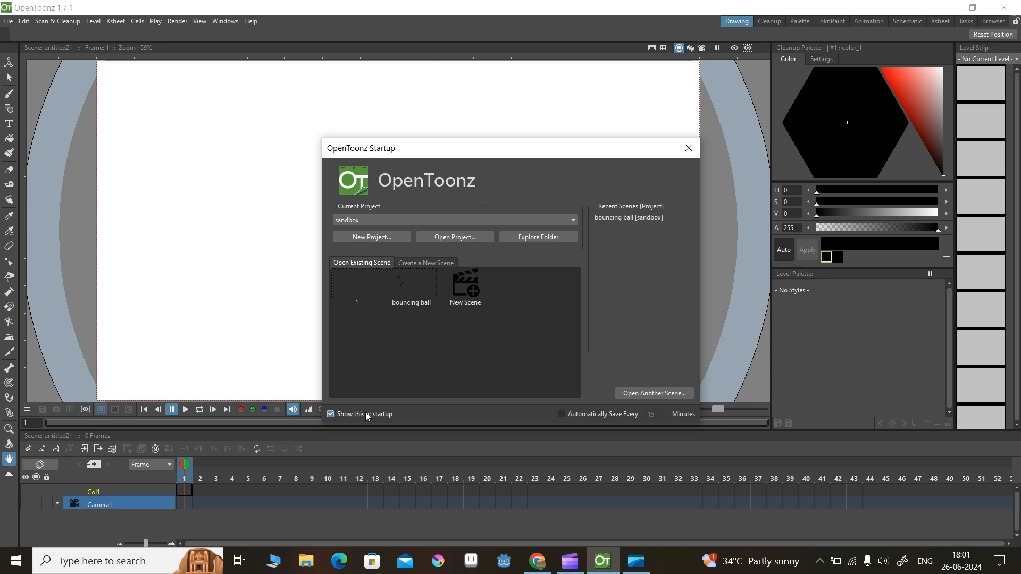
click(383, 414)
click(442, 224)
click(396, 212)
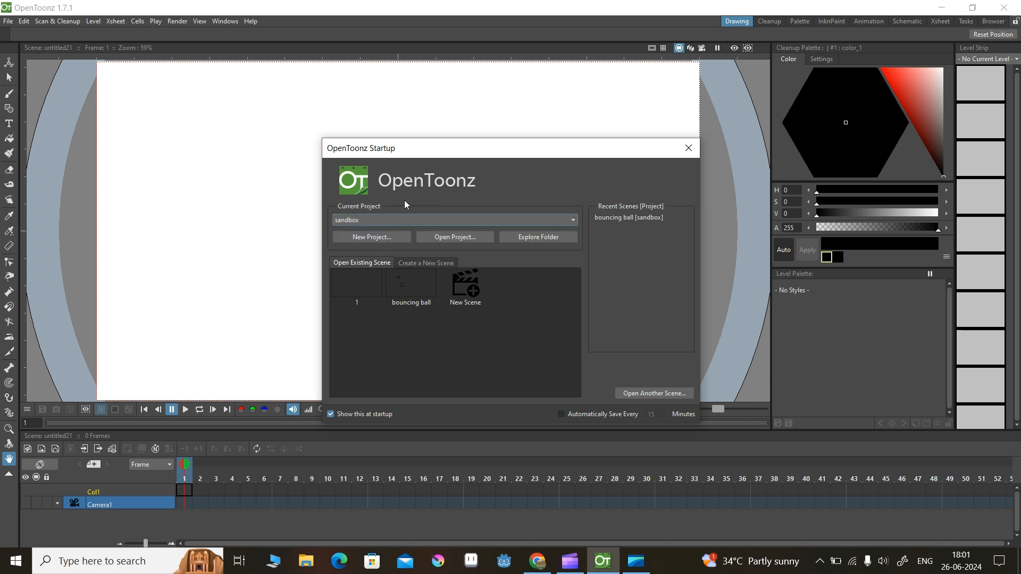
- Examine the new project settings and the folders under the project root without creating a project
click(387, 241)
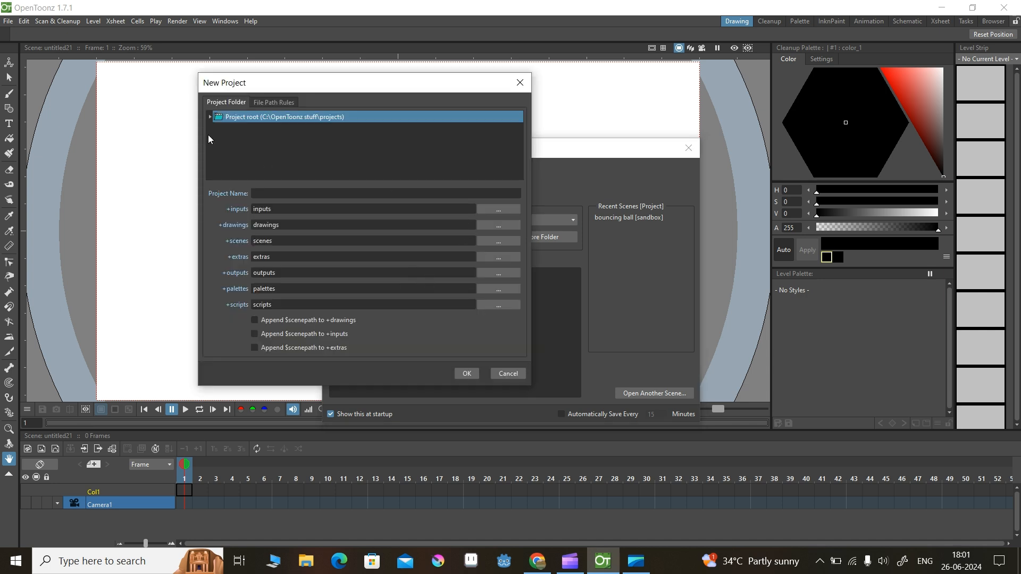
click(270, 192)
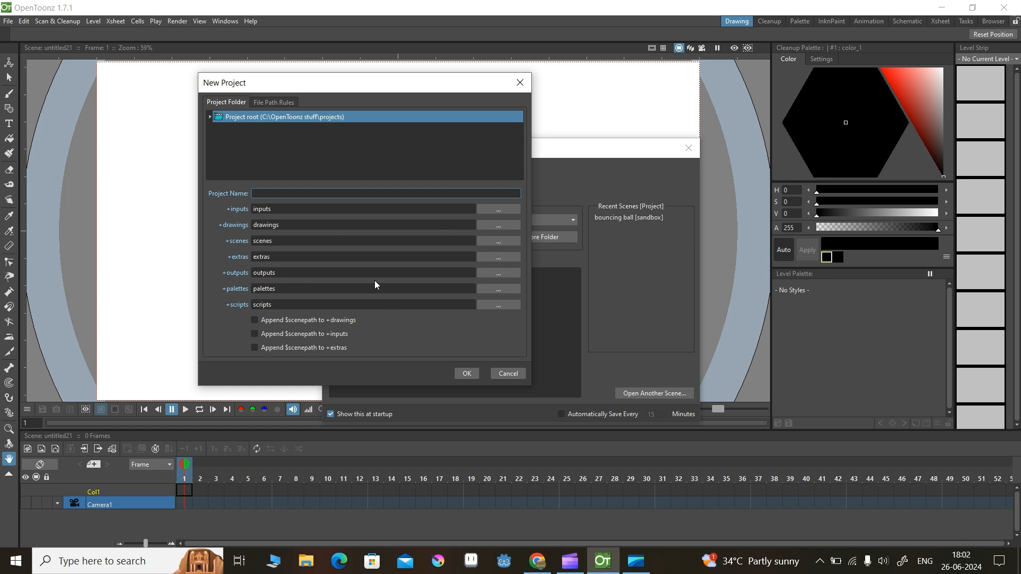
click(210, 117)
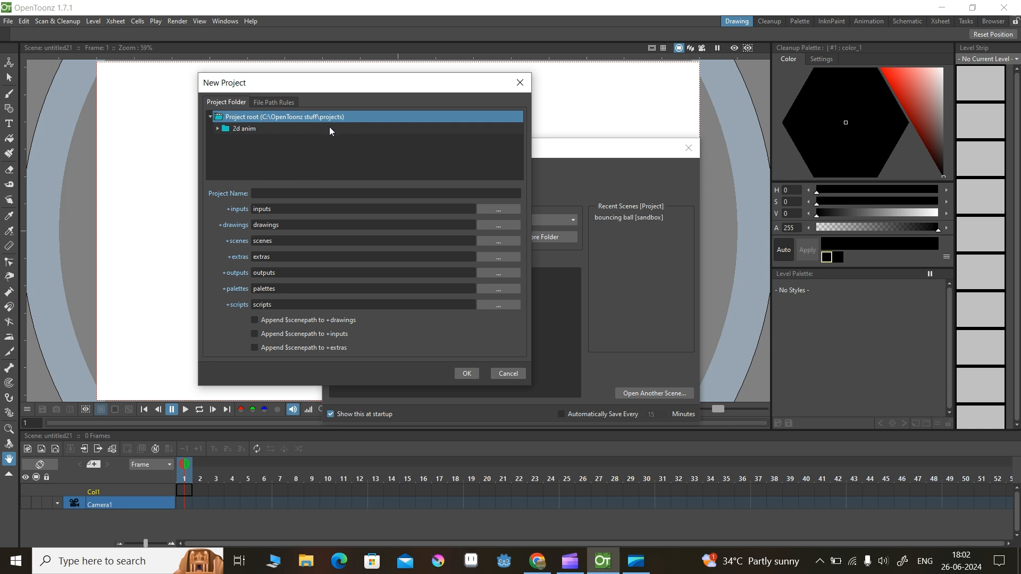
click(508, 373)
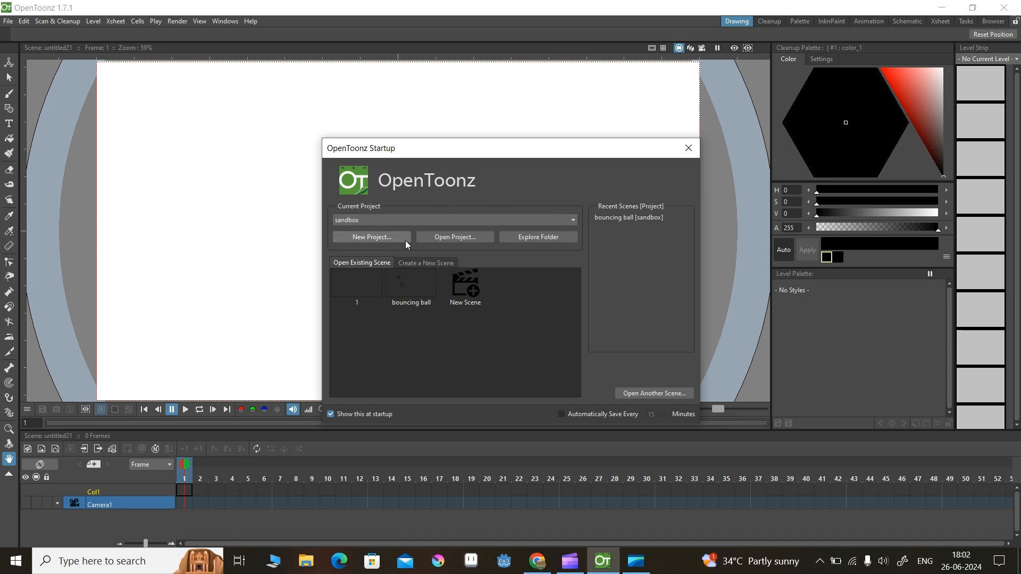
- Switch the current project to 2d anim, view its existing scenes and new-scene settings, and return to sandbox
click(453, 220)
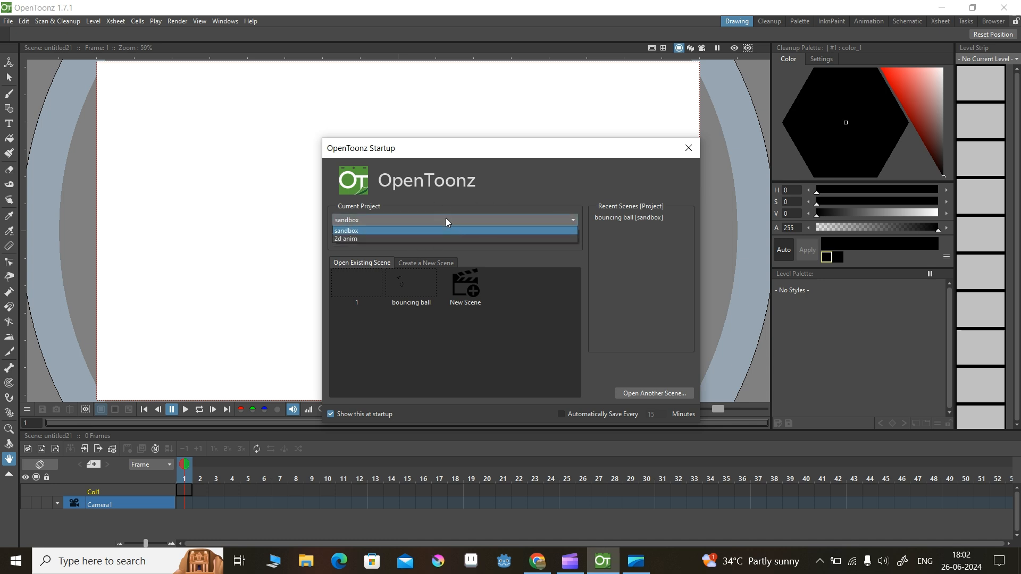
click(347, 238)
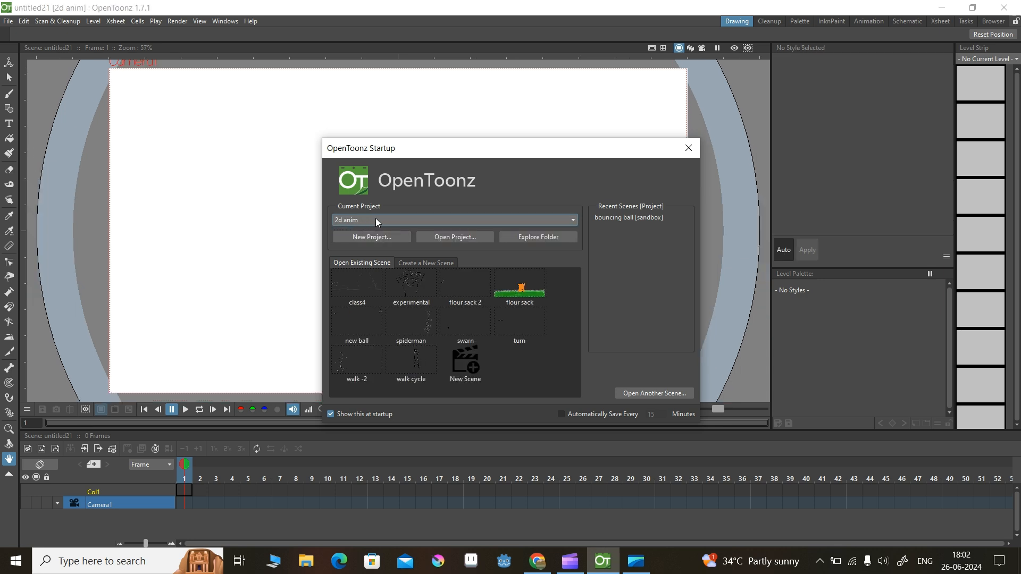
click(413, 263)
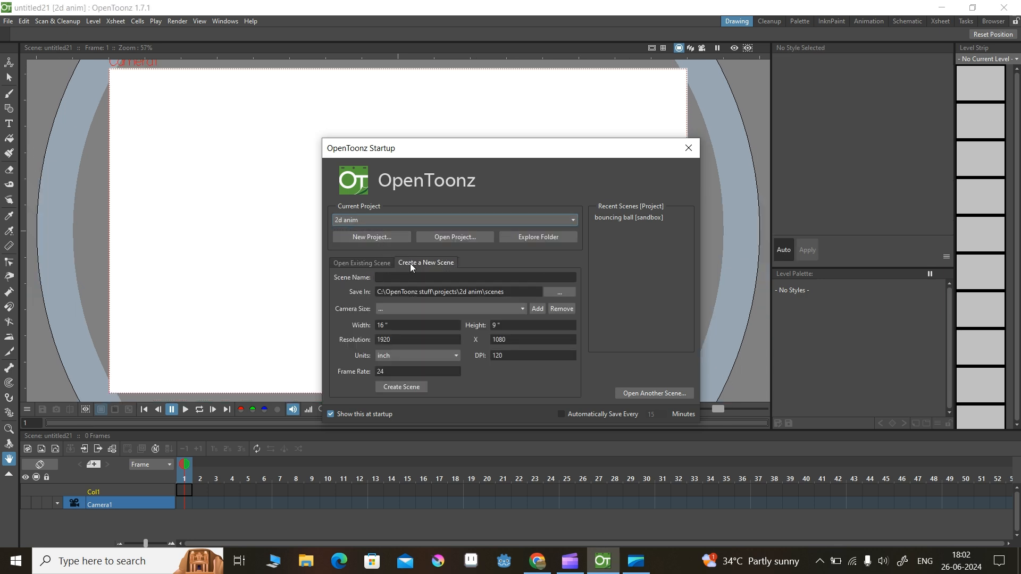
click(382, 261)
click(414, 261)
click(416, 220)
click(396, 230)
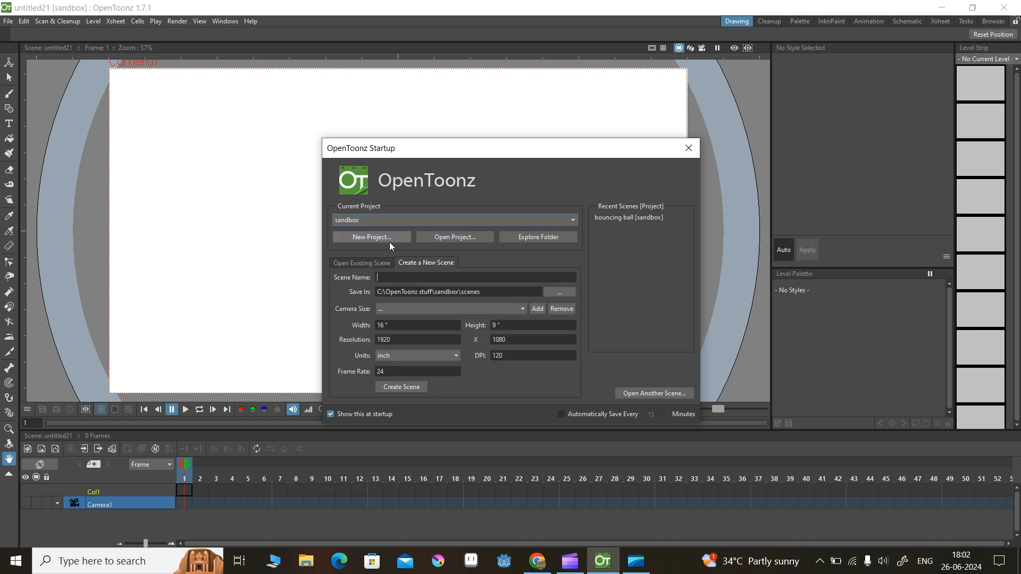
- Compare the existing scenes of the 2d anim project with those of sandbox, leaving sandbox as the current project
click(441, 219)
click(392, 238)
click(379, 261)
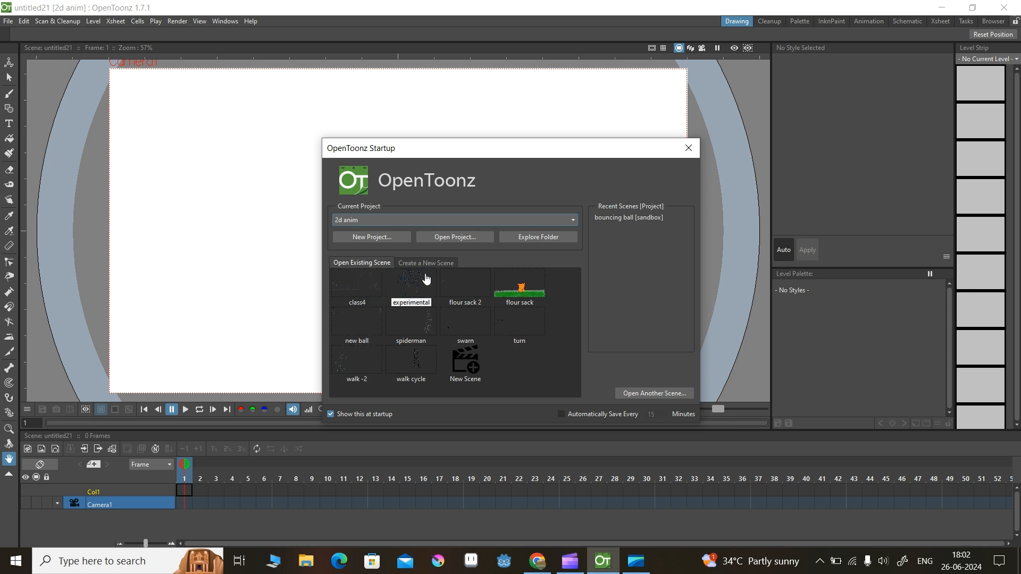
click(390, 219)
click(385, 233)
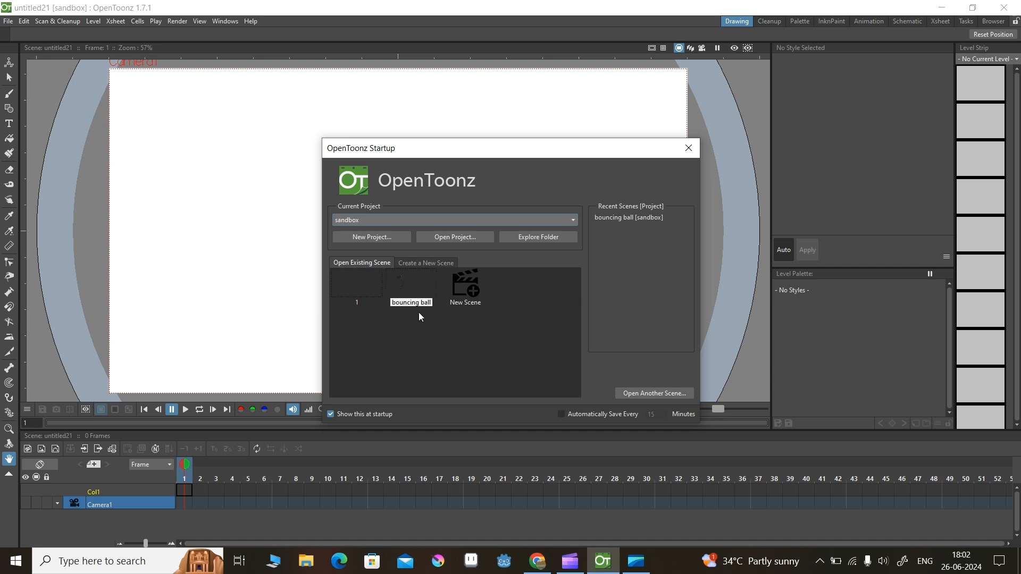
- Start a new scene in sandbox with the name bon and browse the save folders, including Desktop and the project root, without changing the location
click(416, 259)
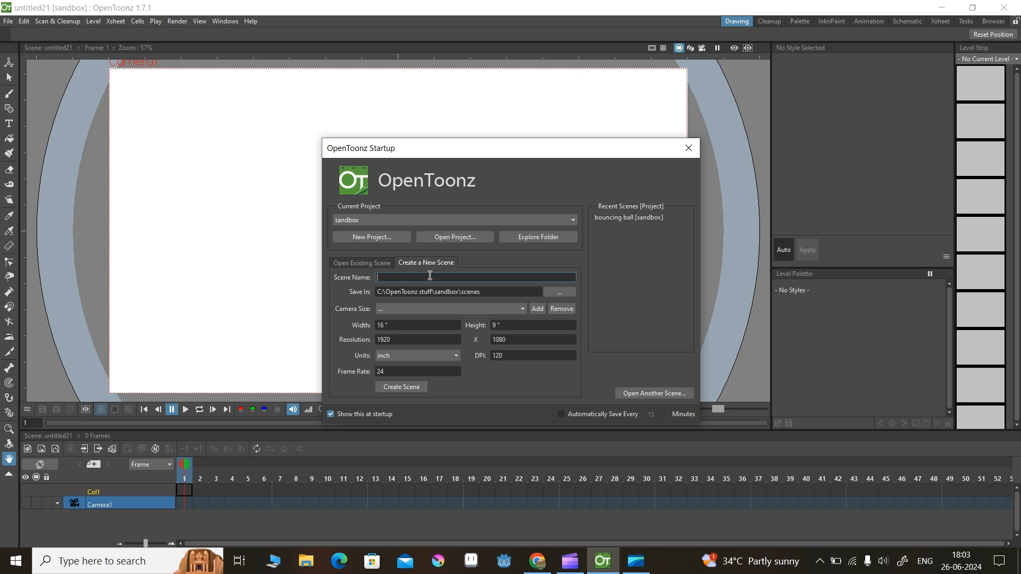
text(bon)
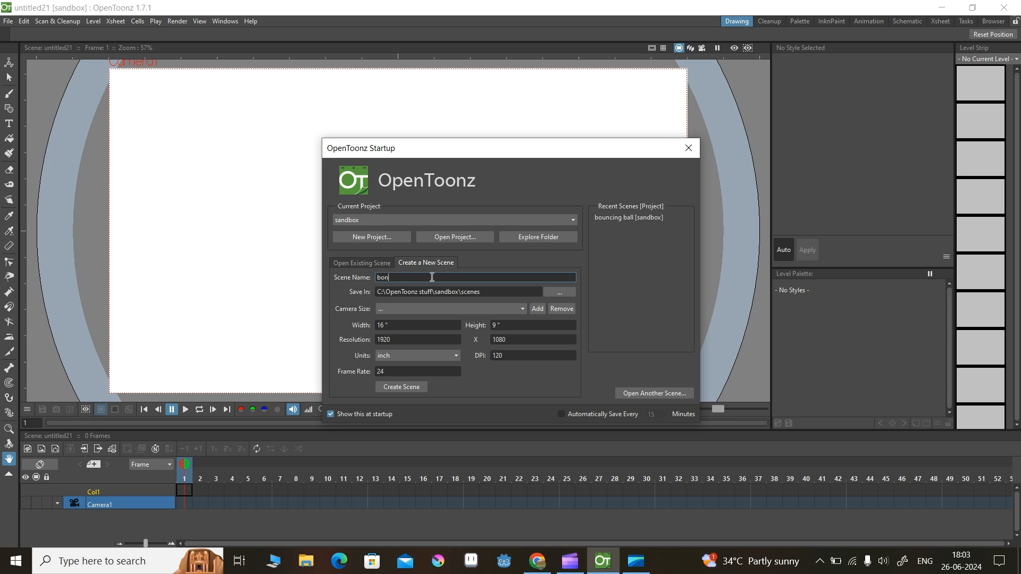
click(560, 291)
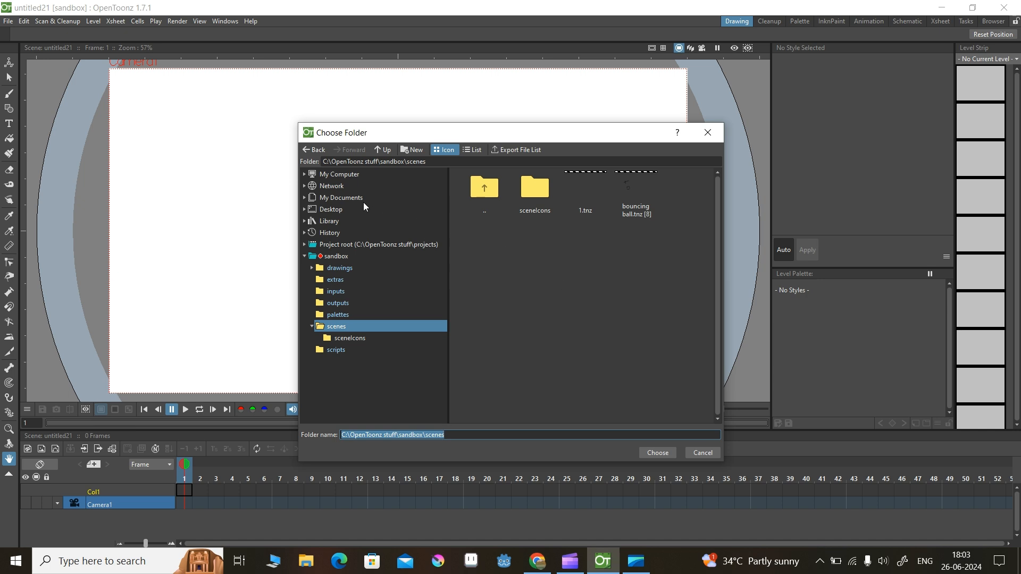
click(344, 211)
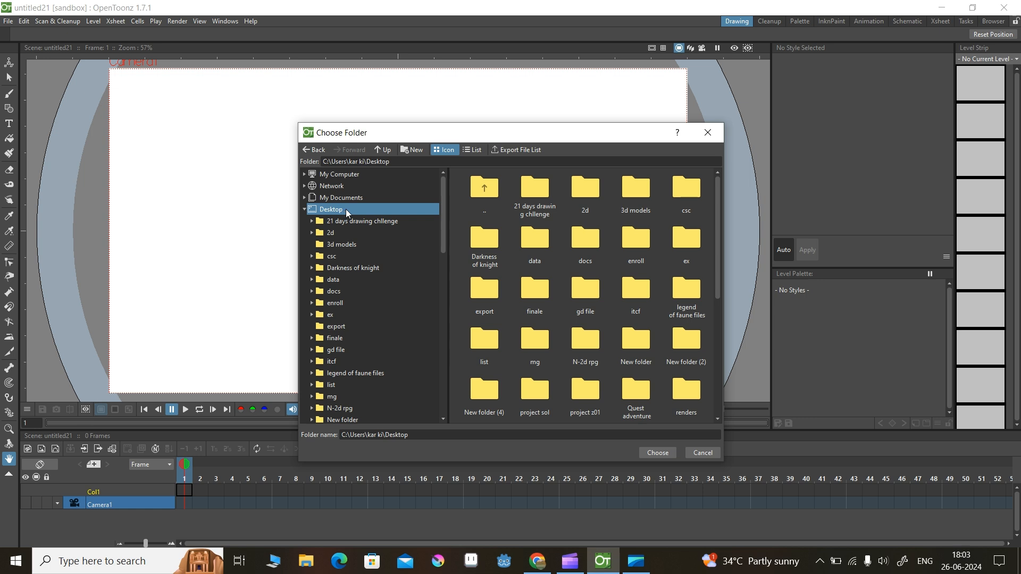
click(305, 210)
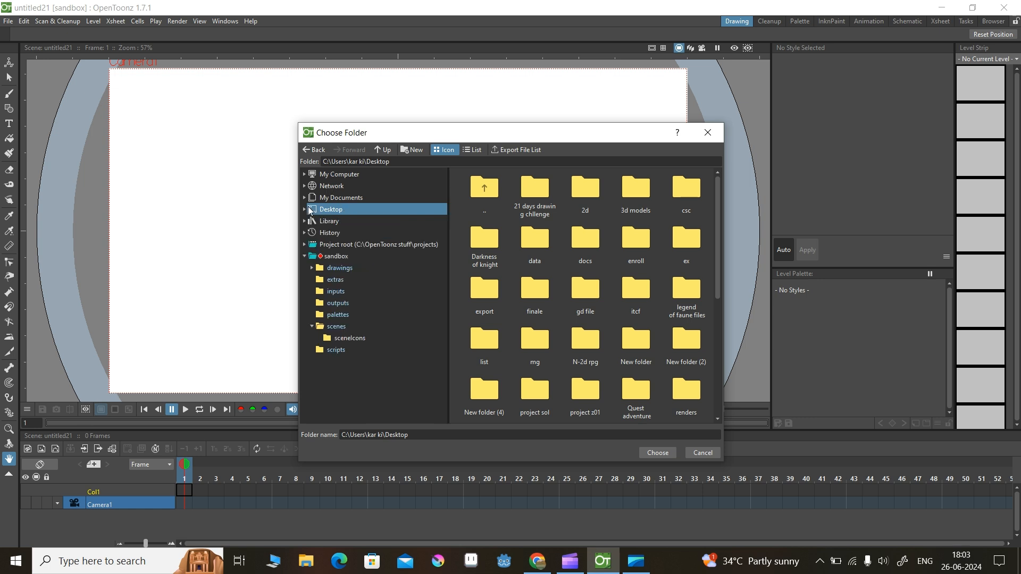
click(359, 245)
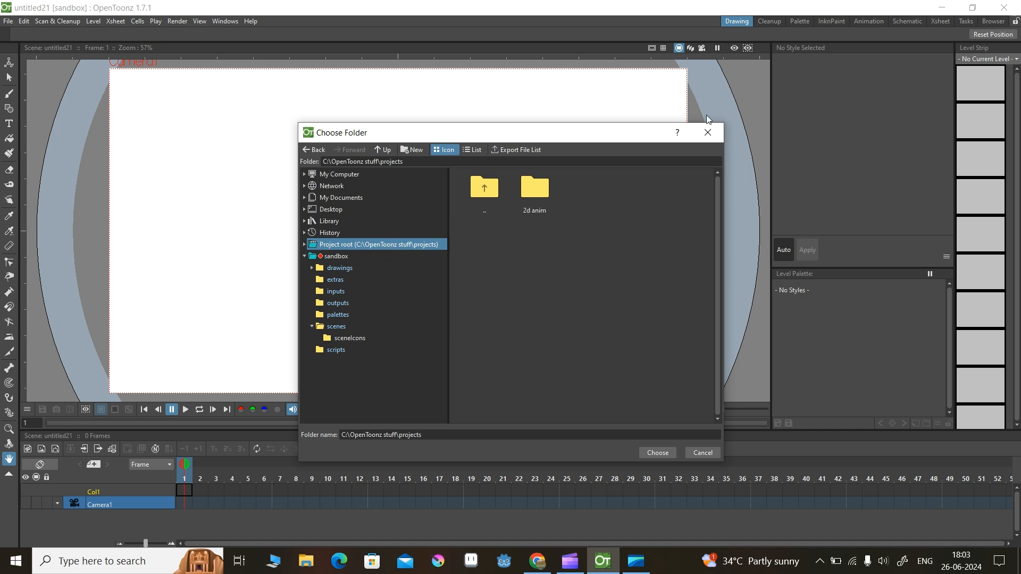
click(707, 134)
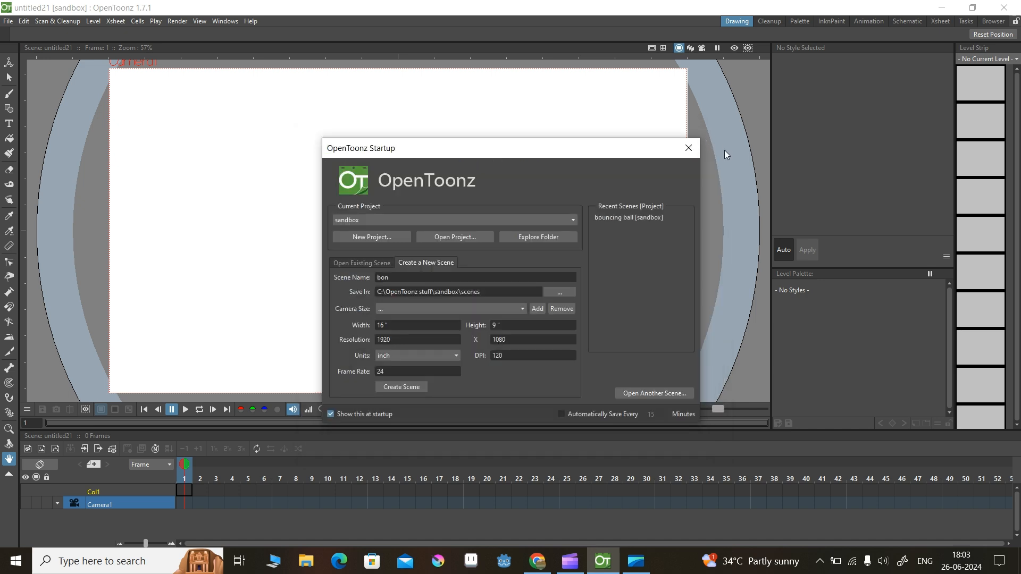
- Examine the new scene's camera size presets, dimensions, DPI and frame rate without changing them
click(522, 308)
mouse_move(523, 332)
mouse_down()
mouse_move(519, 386)
mouse_move(523, 326)
mouse_up()
click(591, 300)
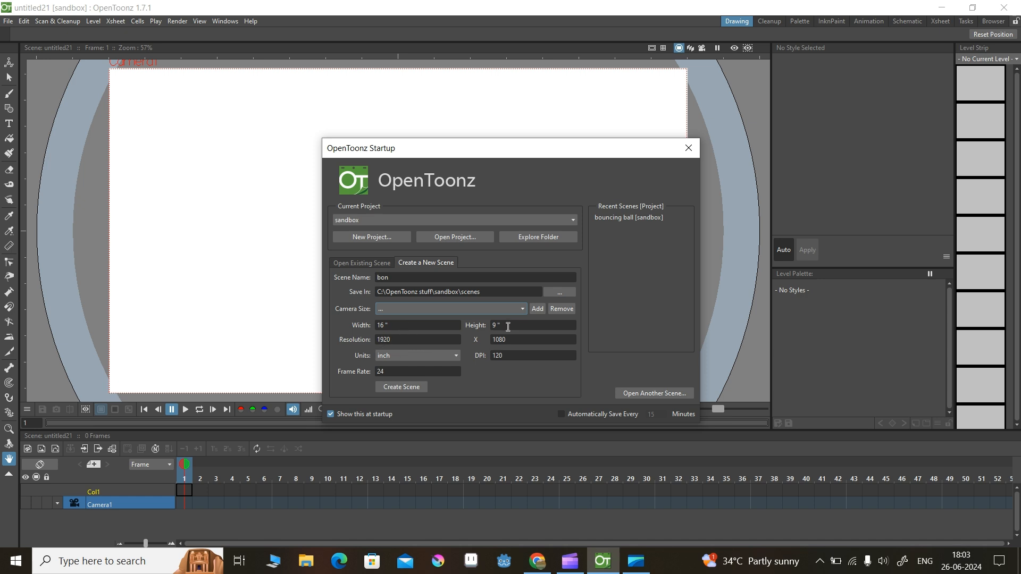
click(506, 357)
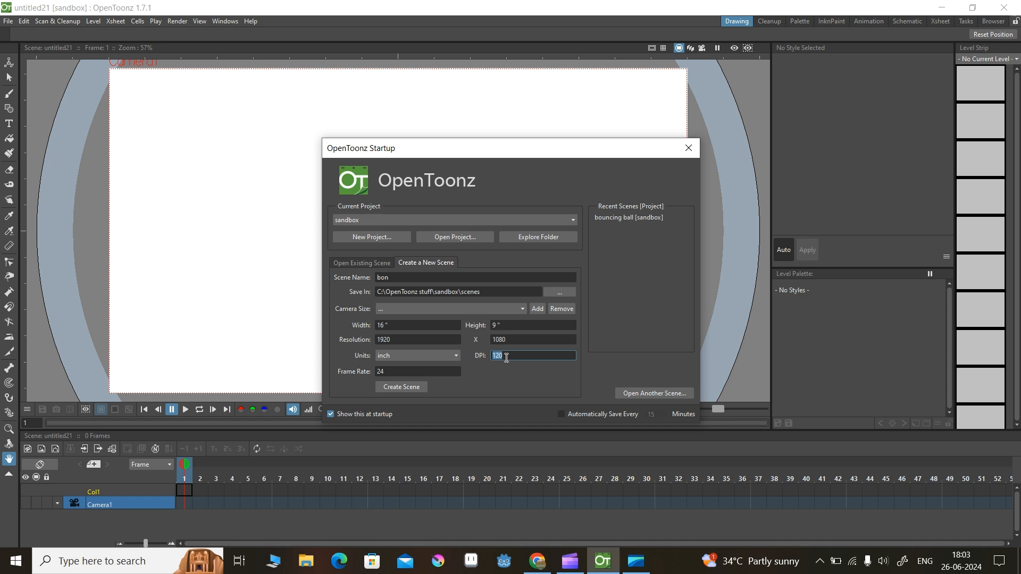
click(506, 358)
double_click(384, 373)
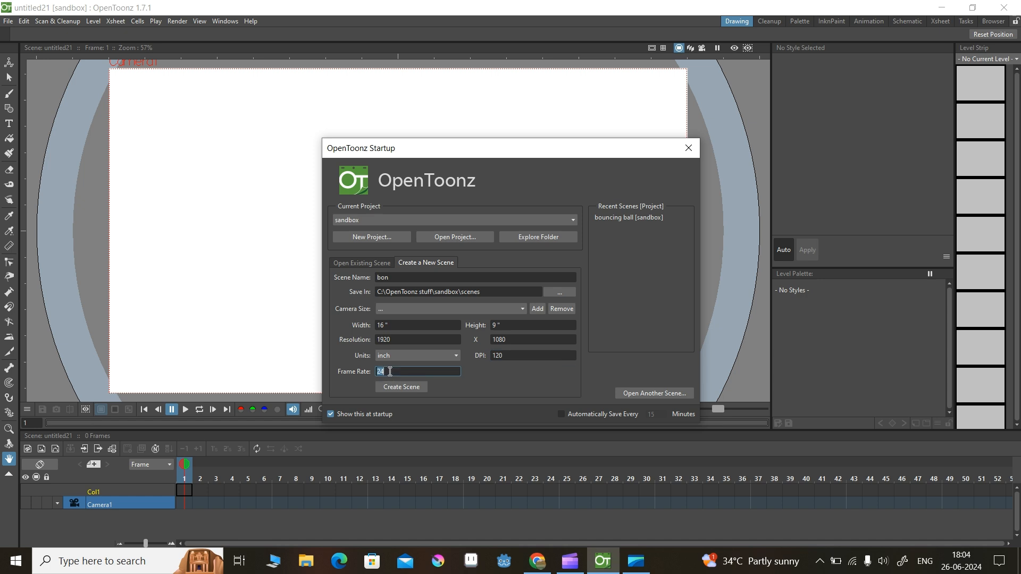
click(396, 371)
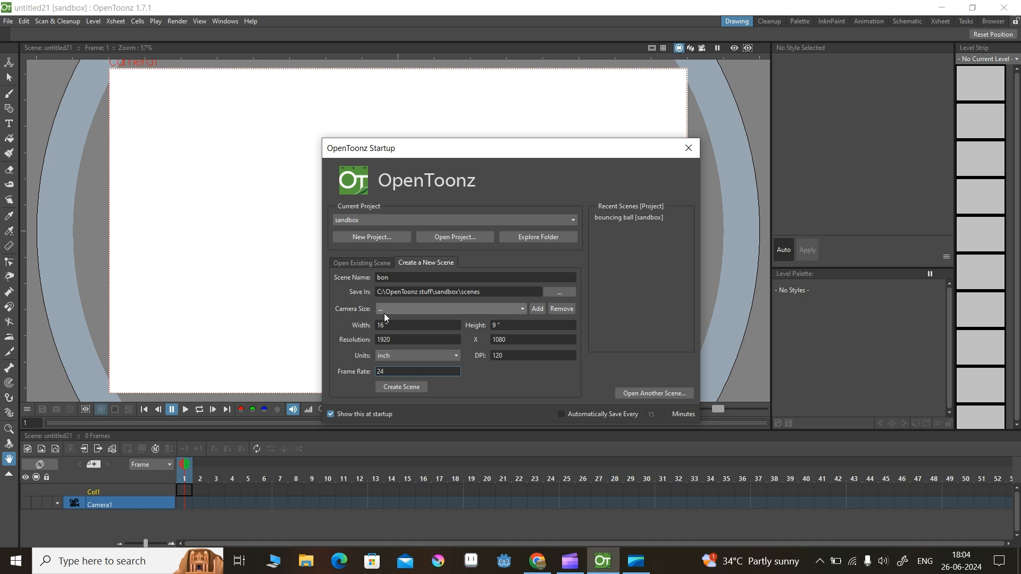
drag(389, 371, 375, 373)
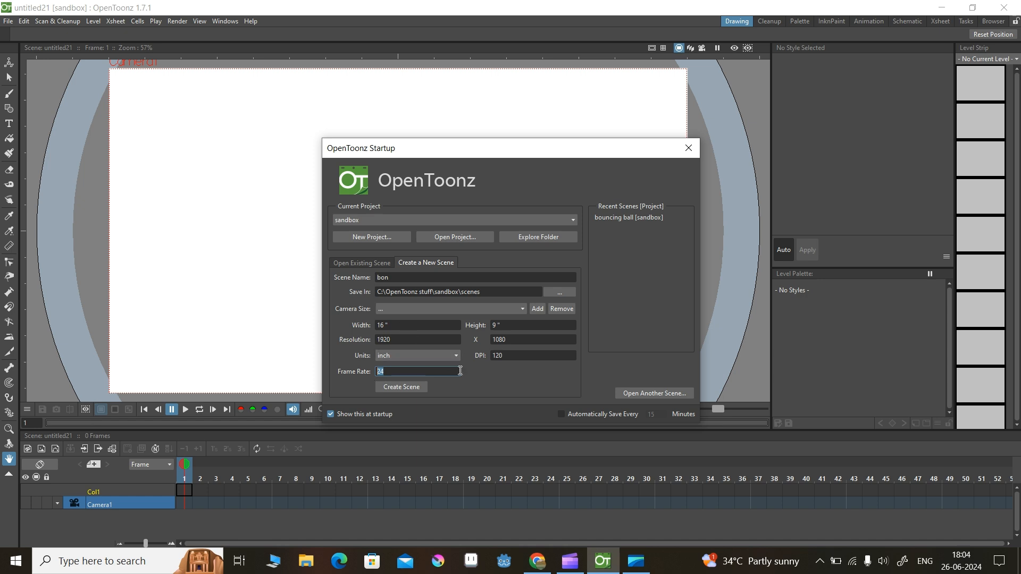
click(384, 371)
- Complete the scene name as bouncing ball 2 and create the scene
click(409, 277)
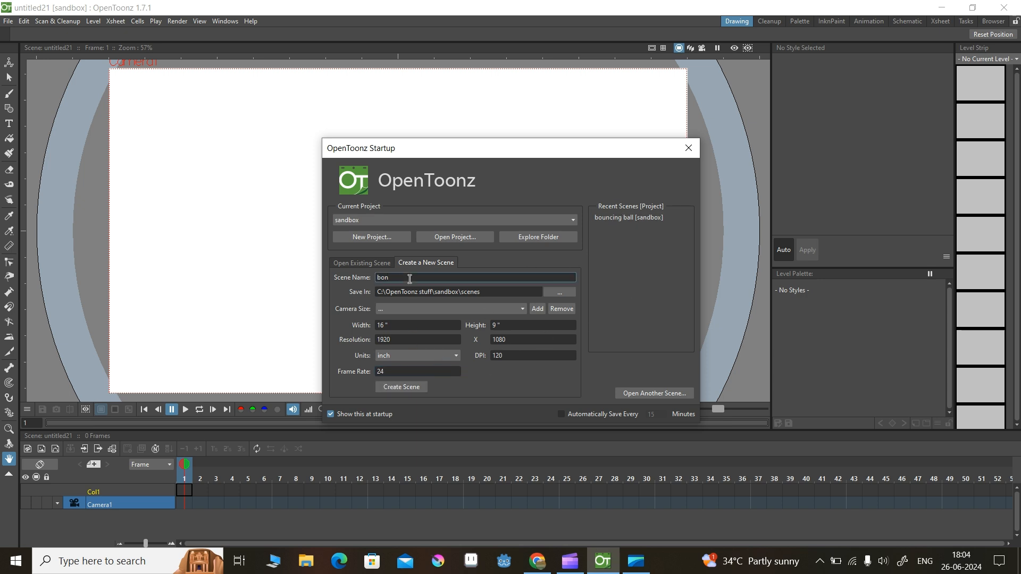
key(BackSpace)
text(uncing ball 2)
click(407, 387)
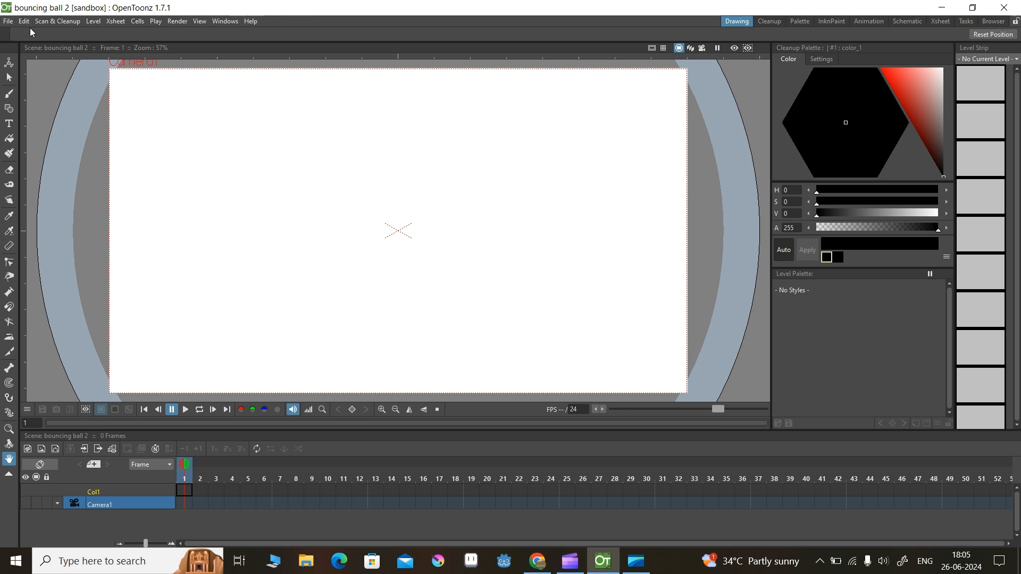
- View the Brush tool's options and the Animation workspace, and return to the Drawing workspace
click(9, 21)
click(24, 23)
click(11, 96)
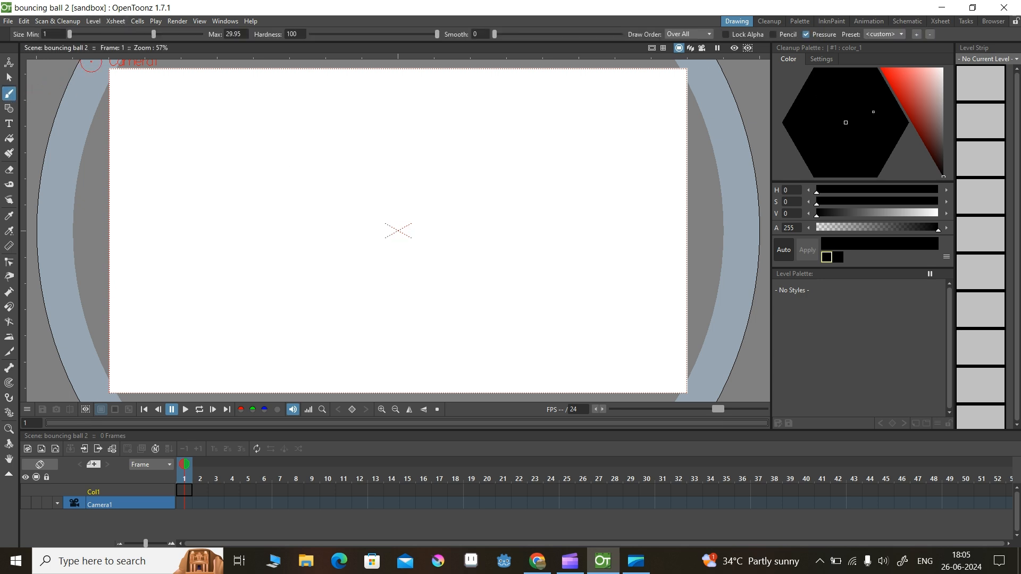
click(834, 23)
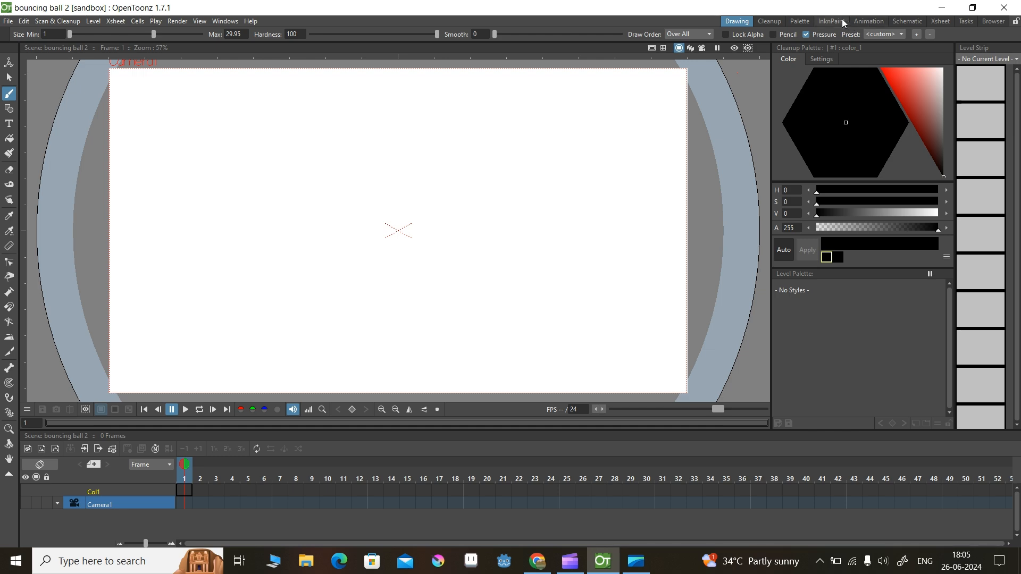
click(897, 22)
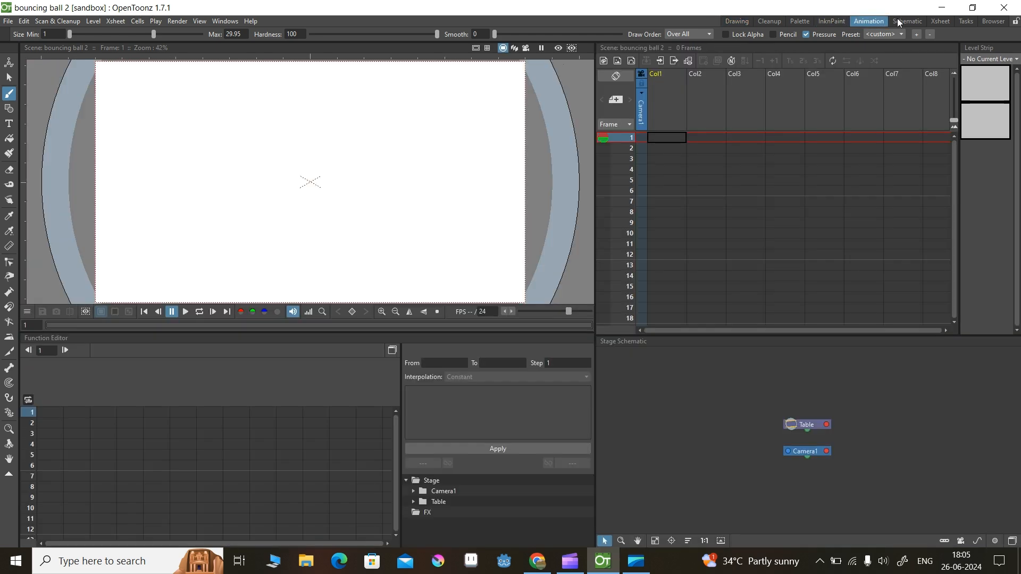
click(745, 21)
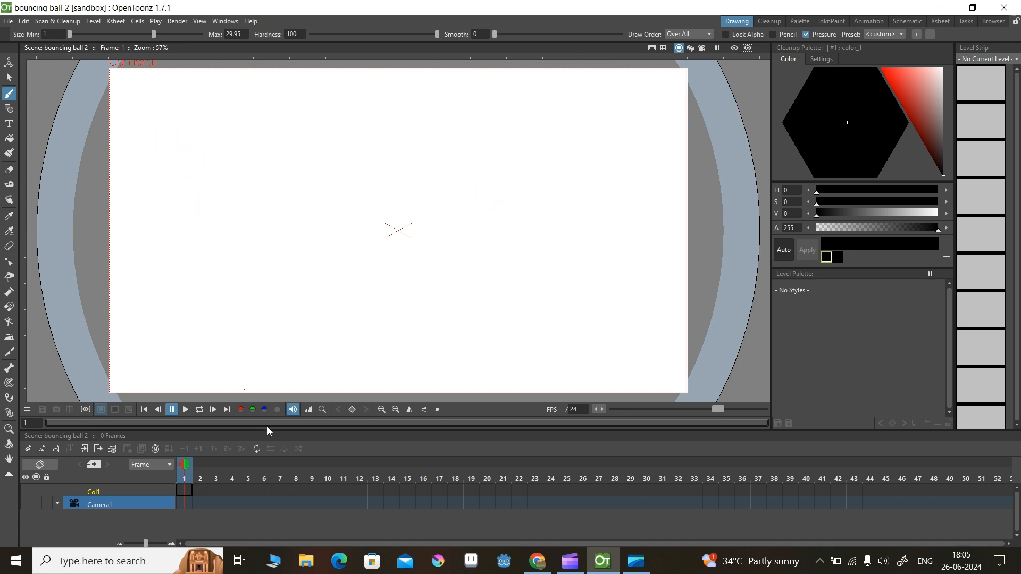
- View the scene file commands and the options of the Fill, Eraser, Paint Brush and Animate tools
click(9, 21)
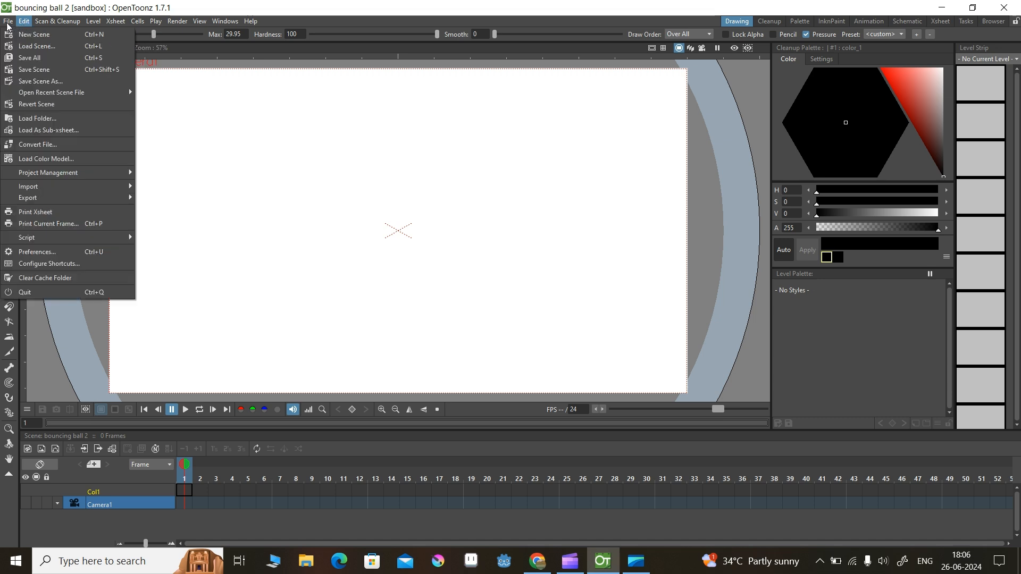
click(90, 343)
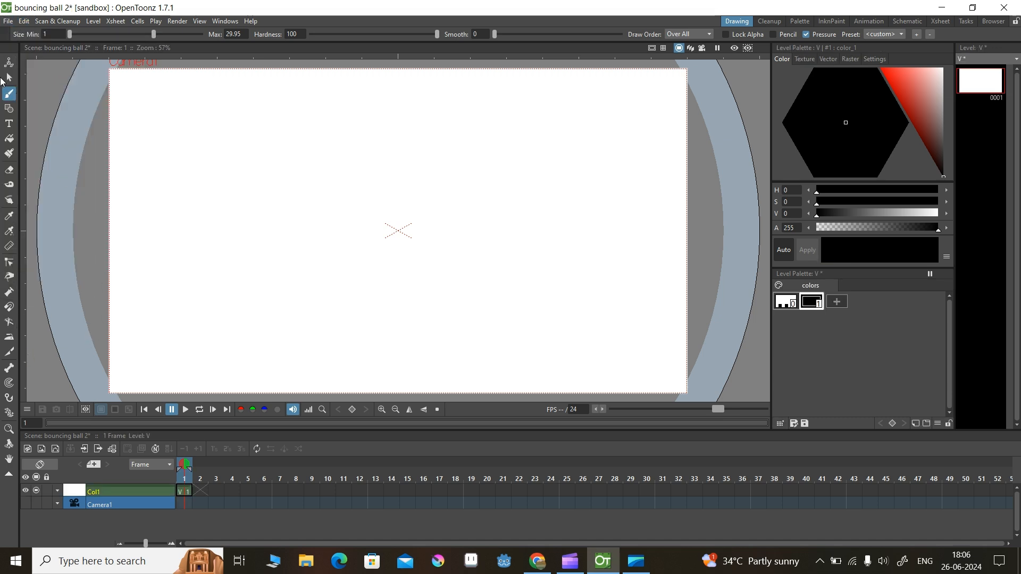
click(9, 138)
click(9, 168)
click(9, 153)
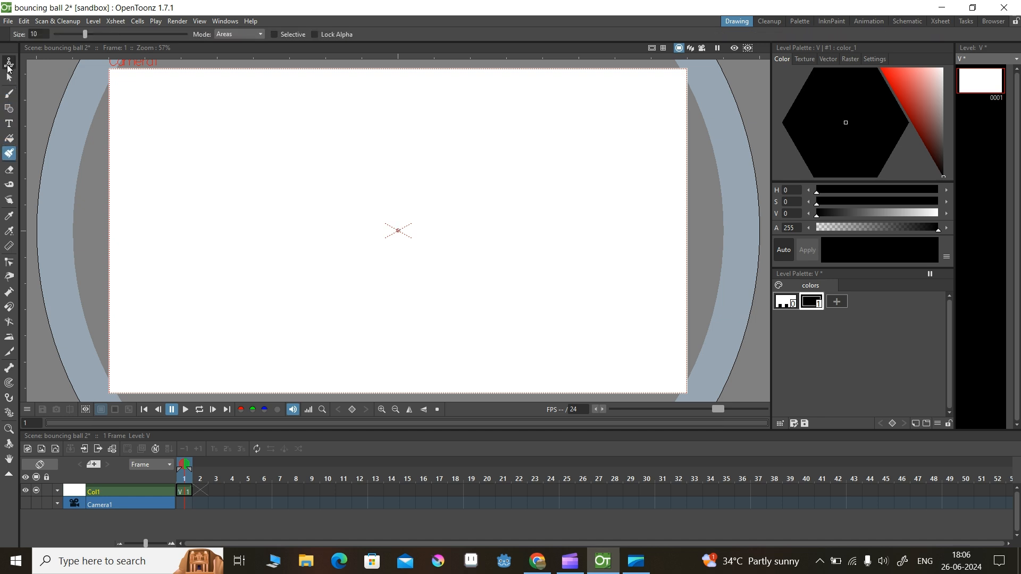
click(9, 63)
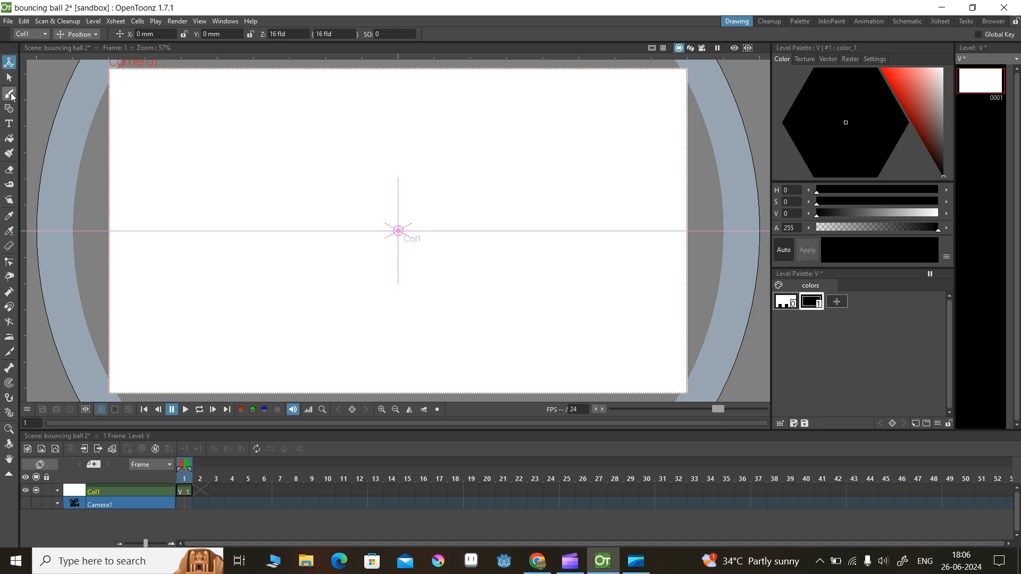
- Draw a small round ball outline with the Brush in the lower-left part of the canvas on frame 1
click(9, 93)
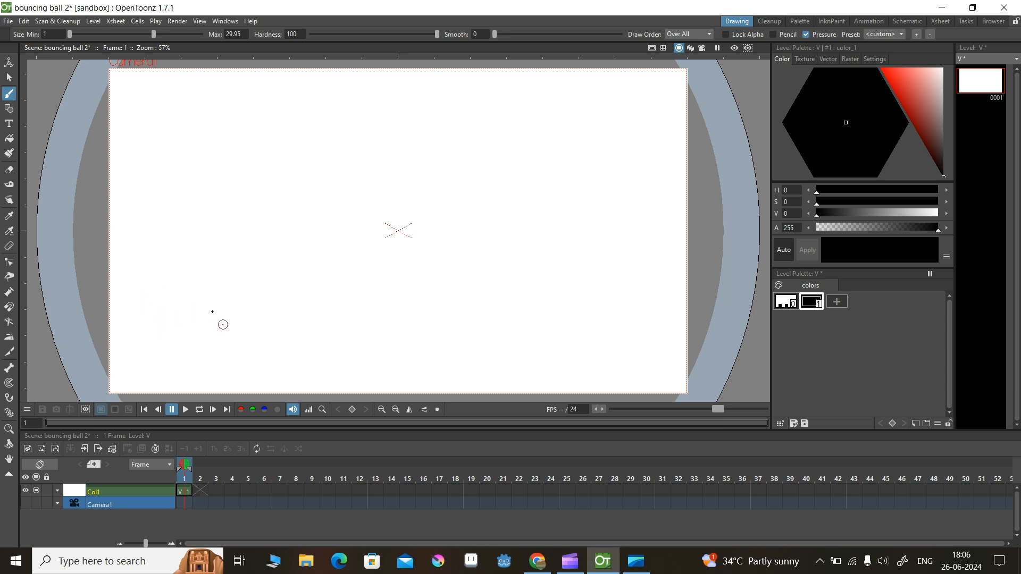
mouse_move(173, 295)
mouse_down()
mouse_move(157, 328)
mouse_move(171, 292)
mouse_up()
- Extend the ball drawing's exposure on Col1 to frame 16 and go to that frame
click(185, 492)
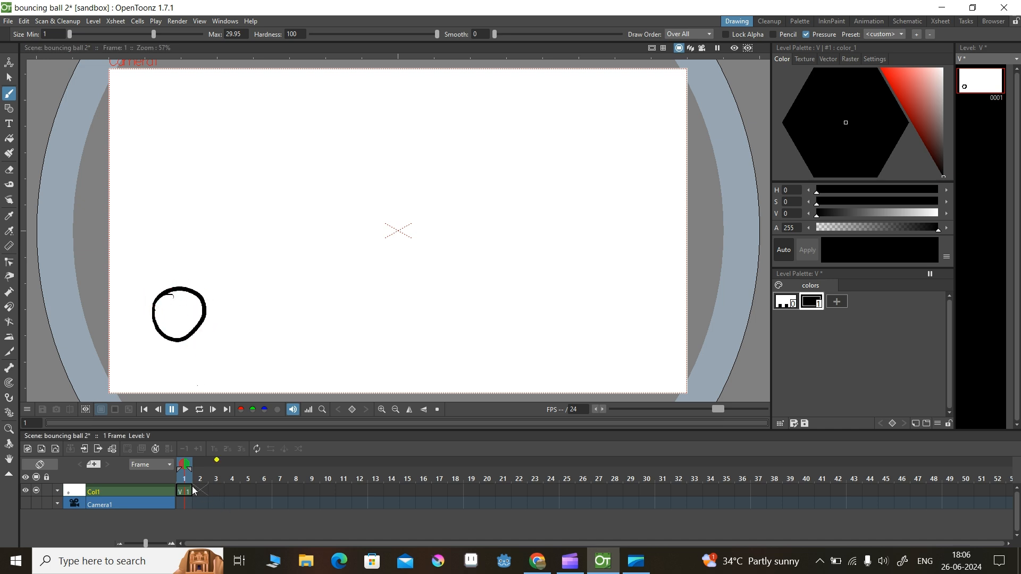
drag(194, 487, 433, 487)
drag(192, 483, 428, 484)
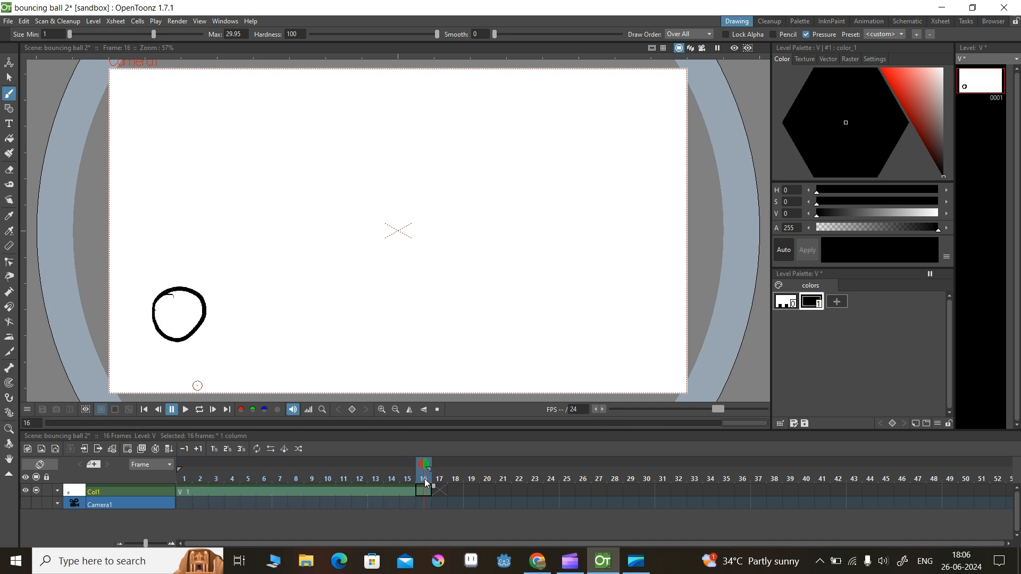
- Try moving the ball to the canvas's upper right on frame 16 with the Animate tool, play the animation, and undo the move
click(9, 63)
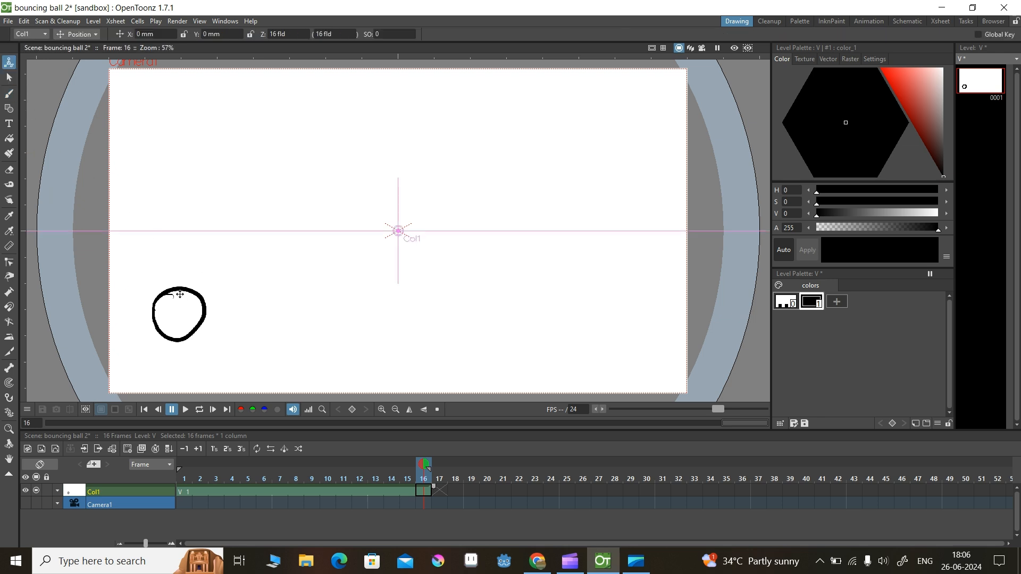
drag(276, 278, 651, 169)
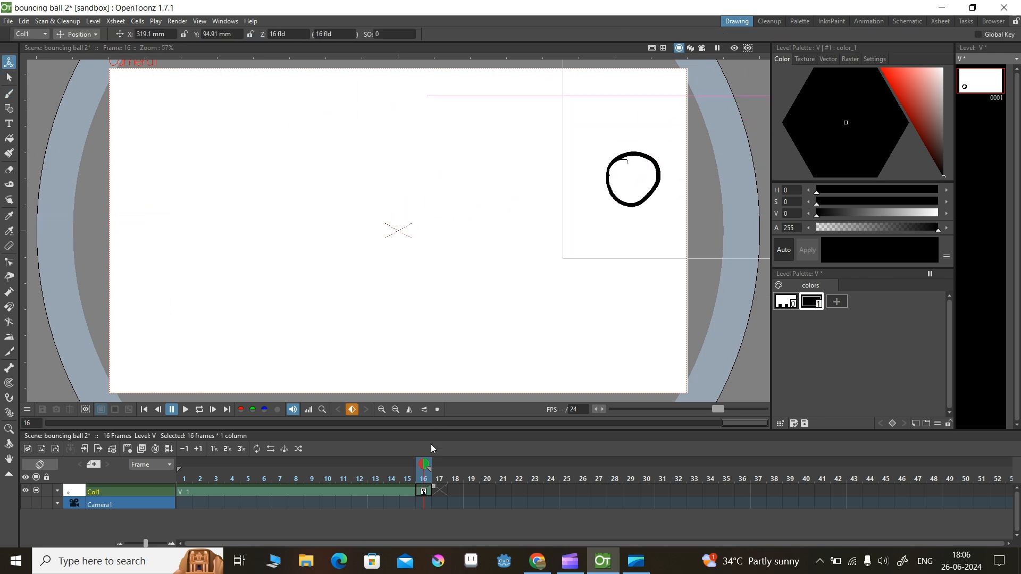
drag(424, 479, 188, 478)
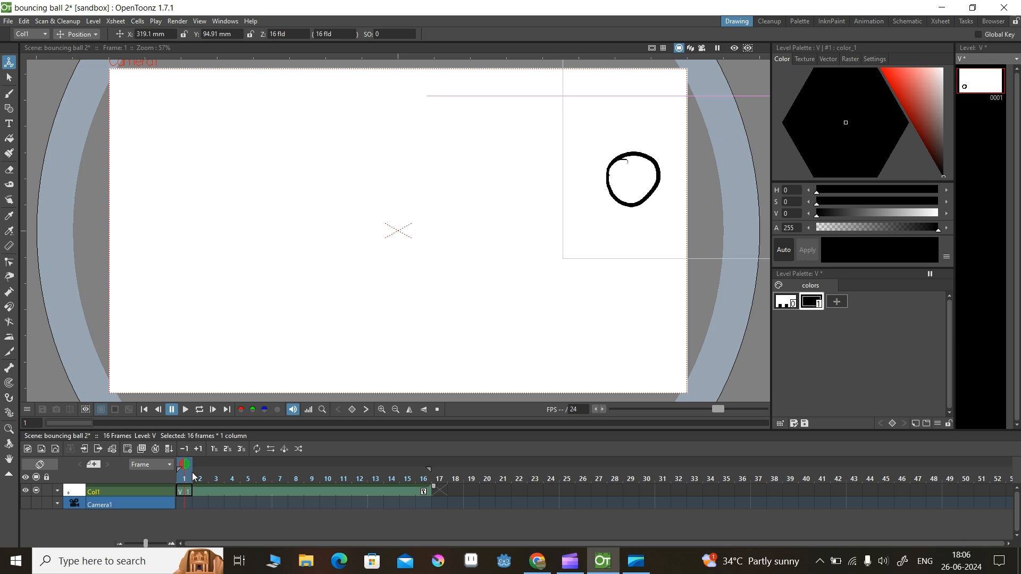
click(186, 409)
click(189, 409)
key(ctrl+z)
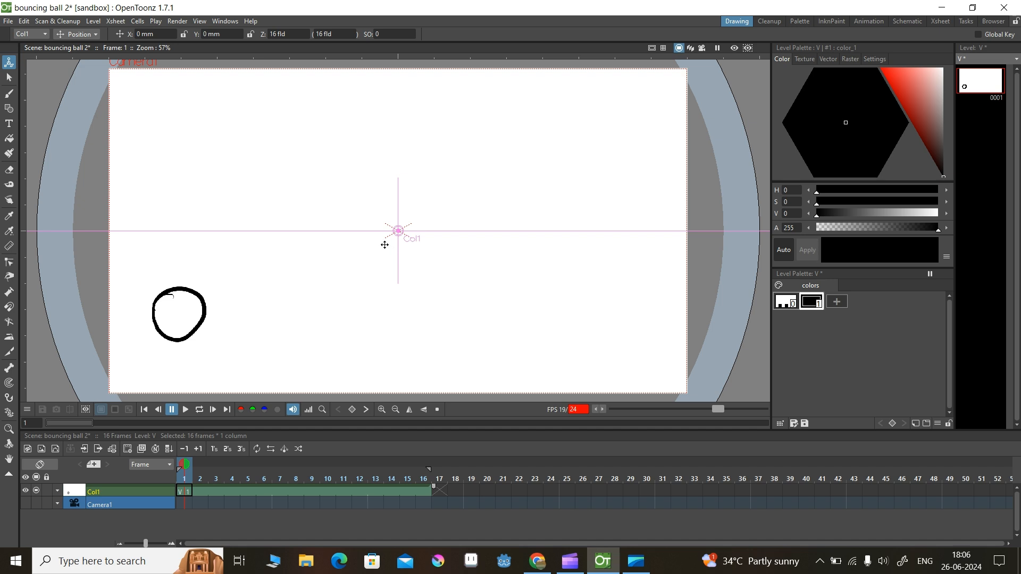
- Key the ball's starting position on frame 1, move it to the canvas's upper right on frame 16, and play the animation
drag(400, 236, 400, 236)
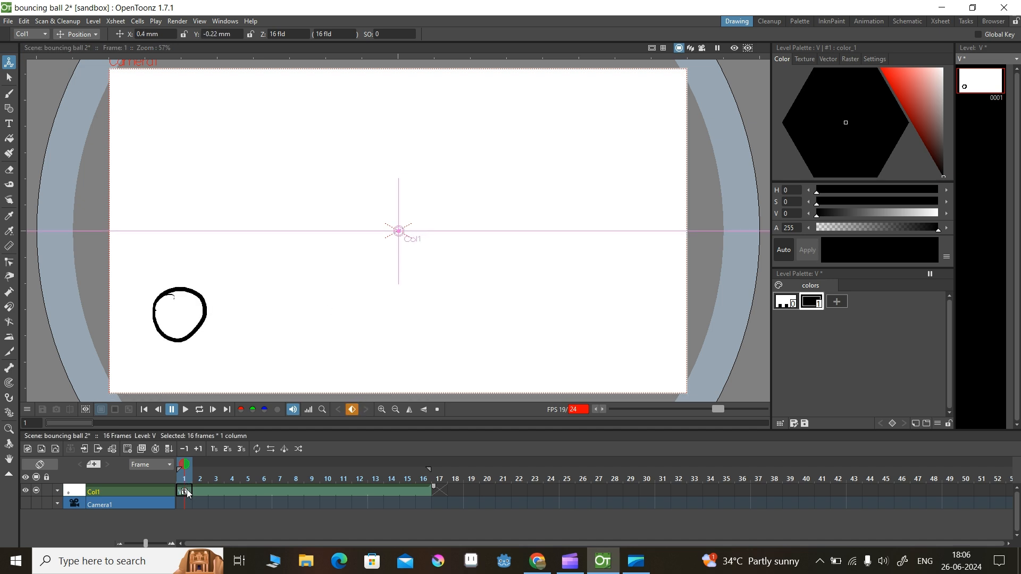
mouse_move(186, 481)
mouse_down()
mouse_move(427, 472)
mouse_move(416, 458)
mouse_up()
drag(305, 285, 657, 173)
drag(426, 480, 185, 478)
click(189, 408)
- Try shortening the ball's exposure, and undo that change, the position keys and the extension to frame 16
drag(435, 490, 243, 491)
key(ctrl+z)
key(ctrl+z)
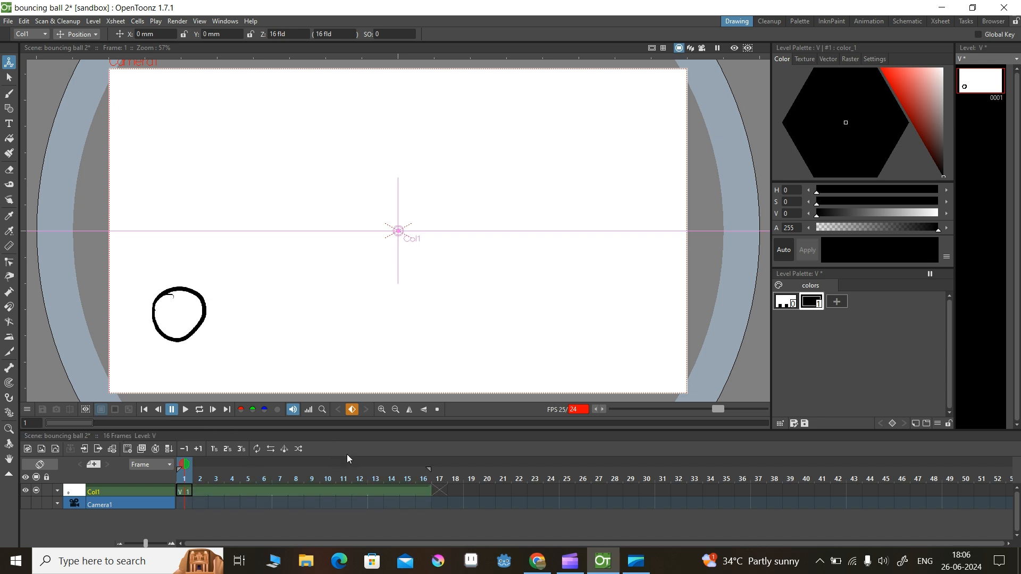
click(407, 489)
click(423, 490)
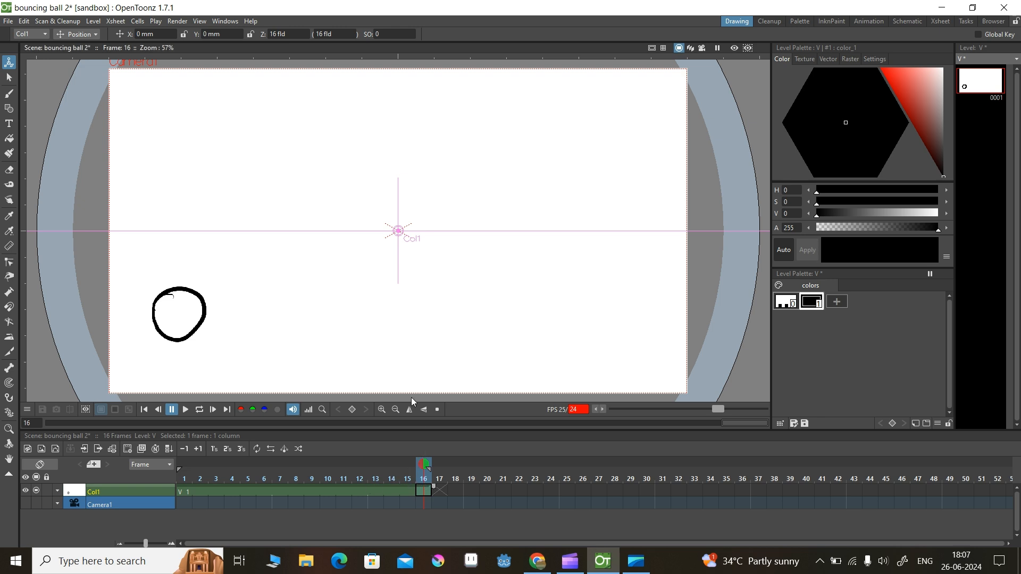
key(ctrl+z)
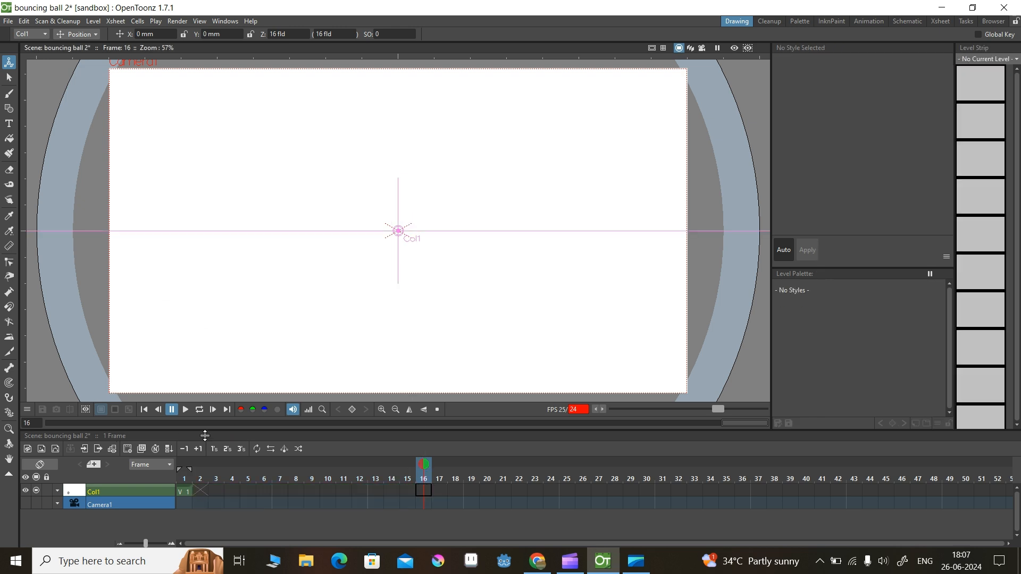
- Try reshaping and rotating the ball on frame 1 with the Selection tool, and undo the transformations
click(184, 490)
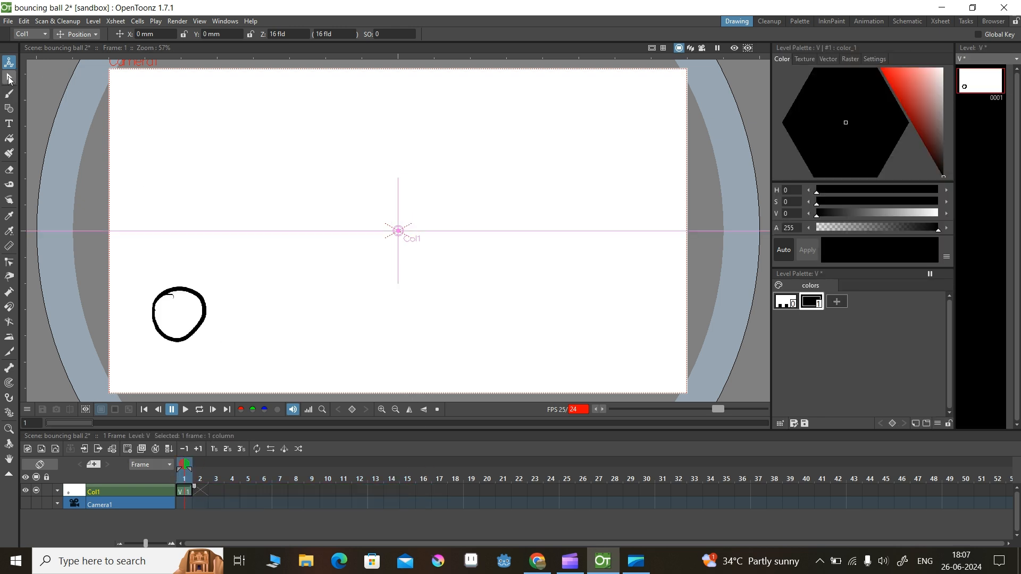
click(9, 77)
mouse_move(159, 257)
mouse_down()
mouse_move(138, 316)
mouse_move(253, 347)
mouse_move(174, 256)
mouse_move(128, 281)
mouse_up()
drag(260, 256, 271, 279)
mouse_move(207, 258)
mouse_down()
mouse_move(197, 319)
mouse_move(212, 242)
mouse_move(222, 288)
mouse_move(210, 250)
mouse_up()
key(ctrl+z)
key(ctrl+z)
key(ctrl+z)
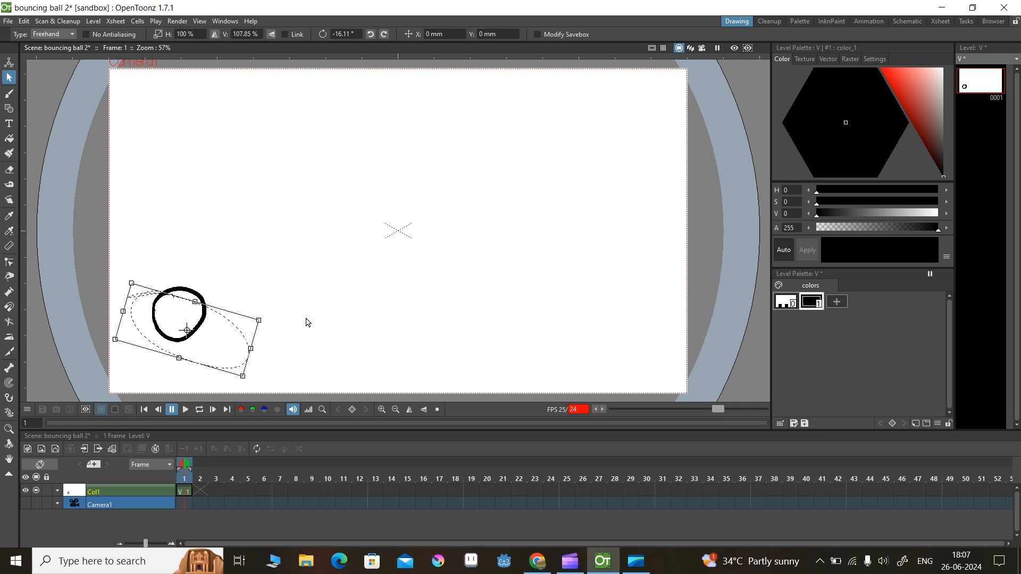
- Deselect the ball drawing and activate the Geometric tool
click(325, 277)
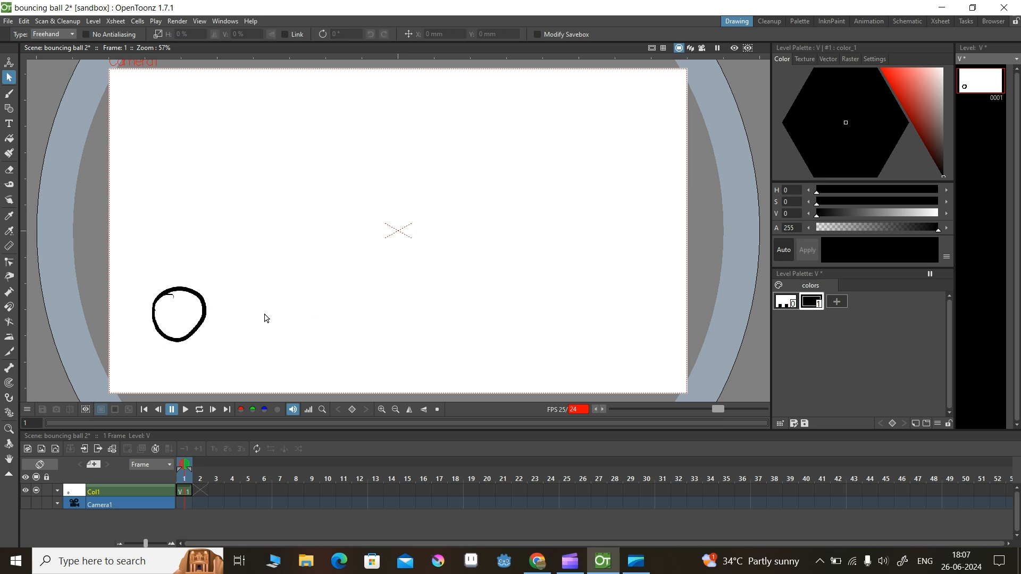
click(8, 109)
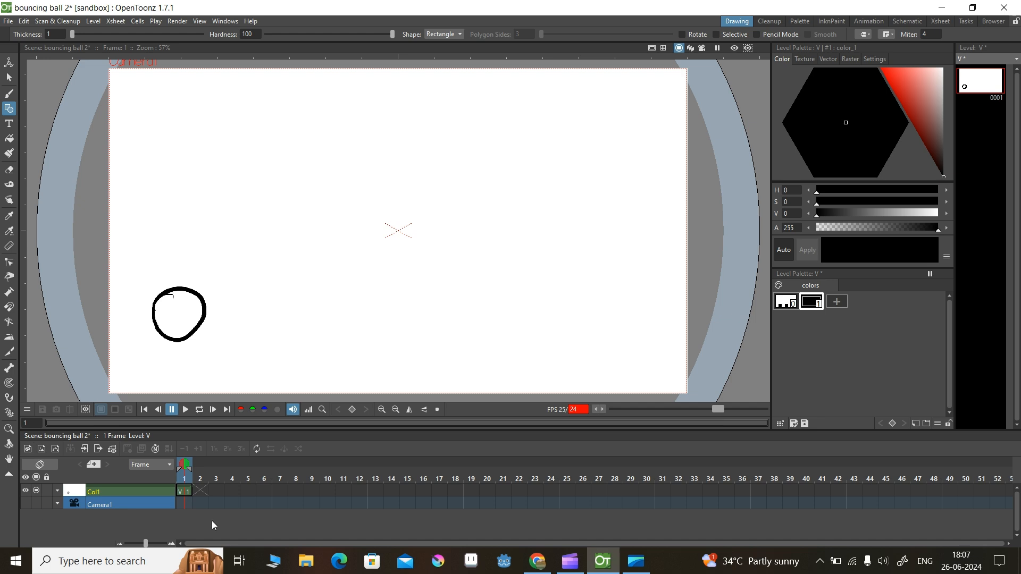
- Try inserting an empty column below the ball's column and another one above it
click(122, 490)
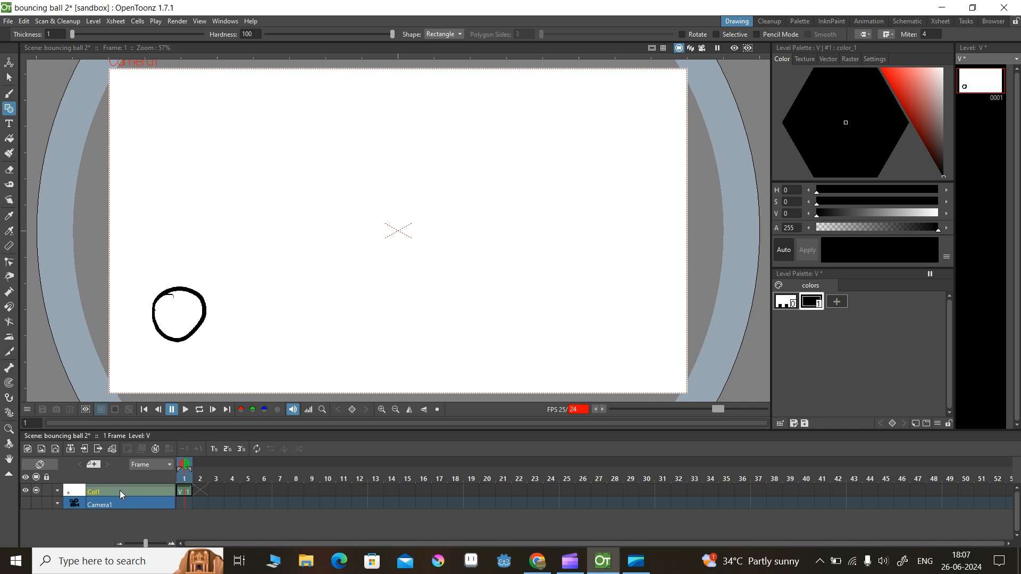
mouse_move(187, 481)
mouse_down()
mouse_move(612, 479)
mouse_move(164, 483)
mouse_up()
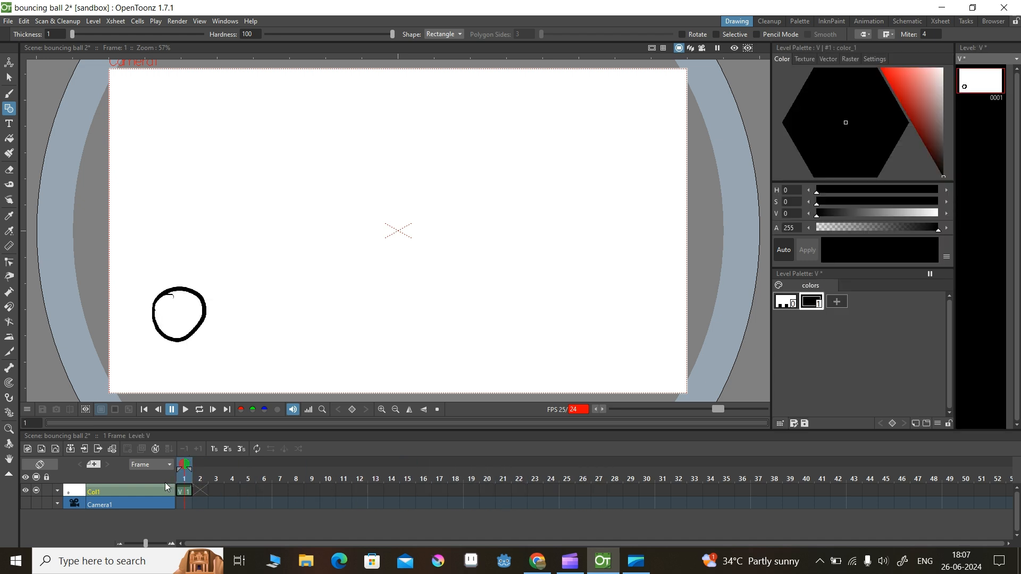
right_click(128, 490)
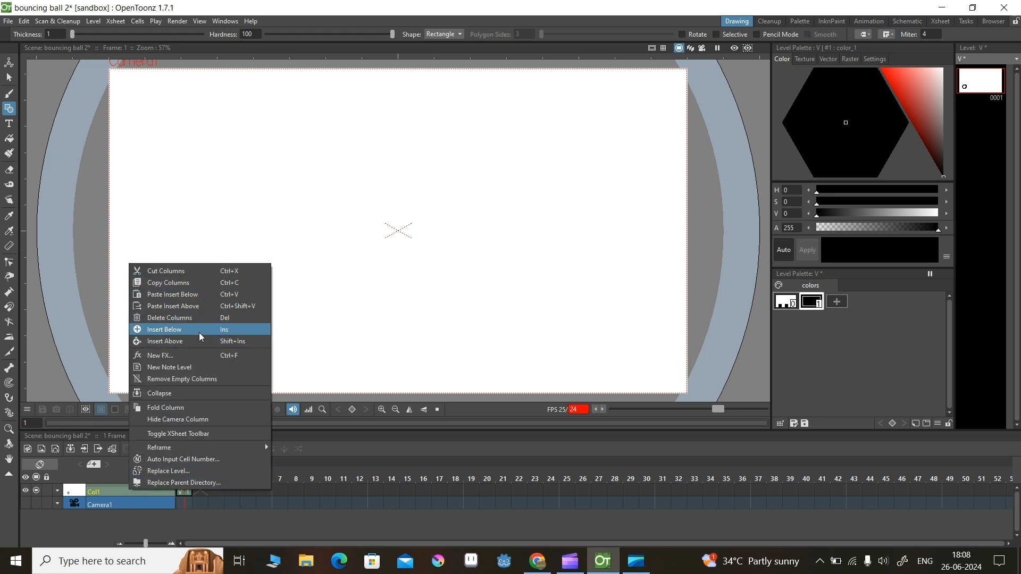
click(199, 331)
click(133, 487)
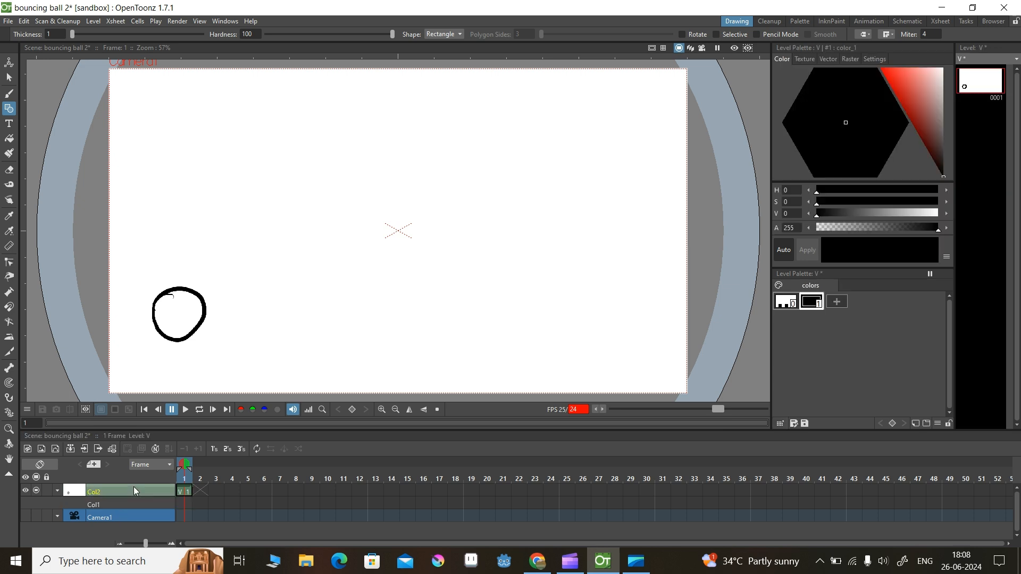
right_click(130, 489)
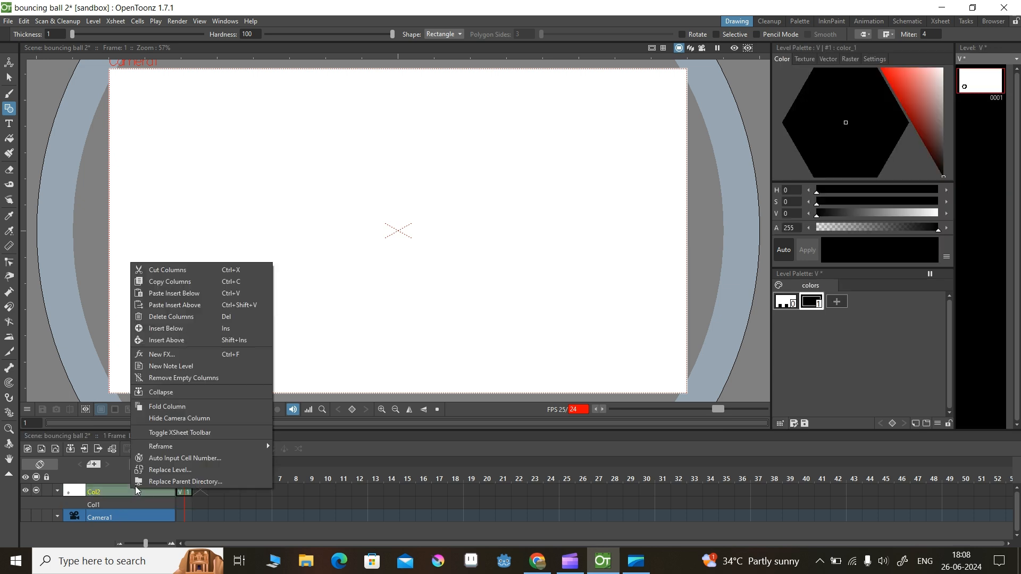
click(205, 333)
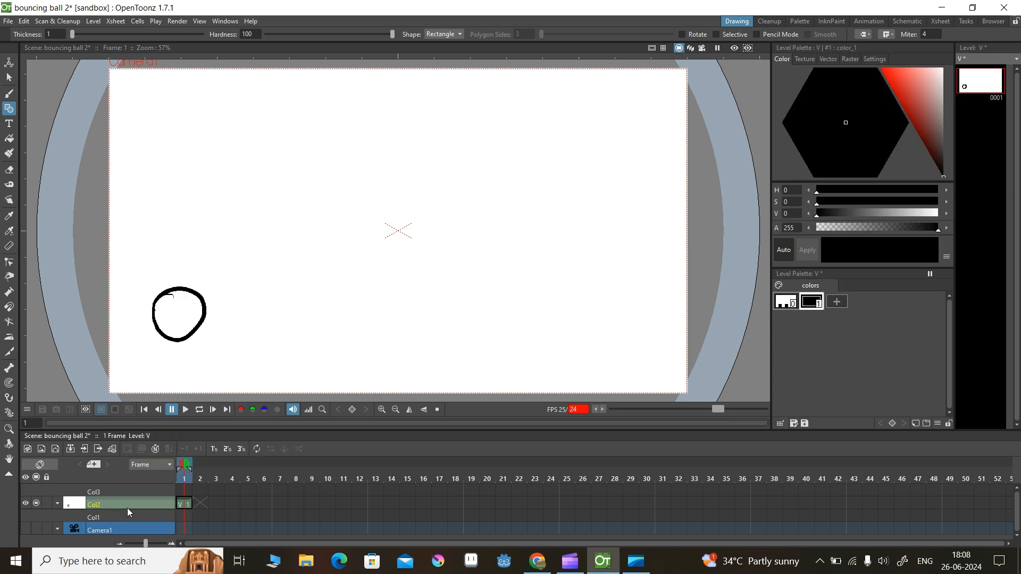
- Draw a second ball on frame 1 of the new Col1, overlapping the right edge of the first ball
click(130, 491)
click(132, 515)
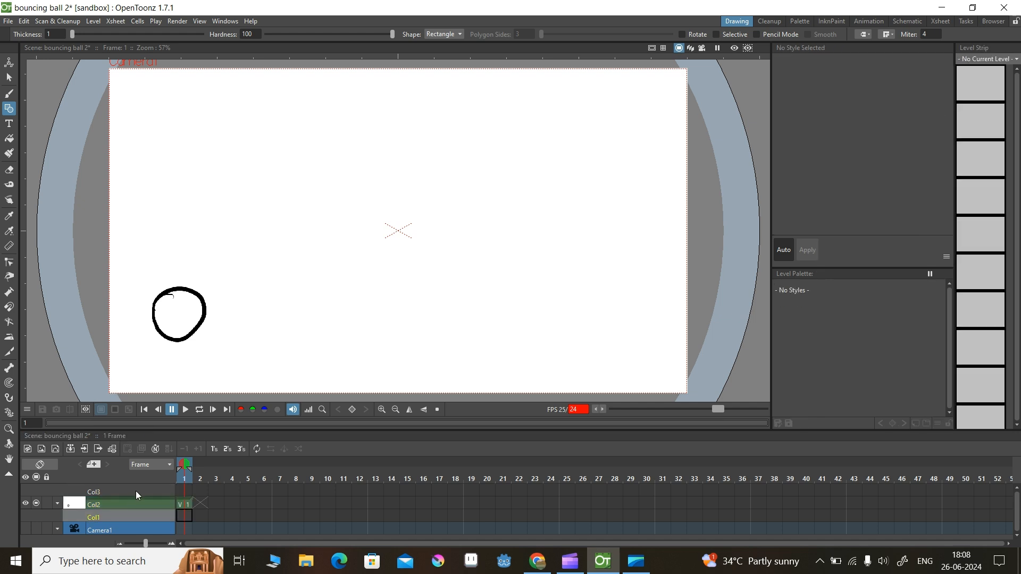
click(183, 513)
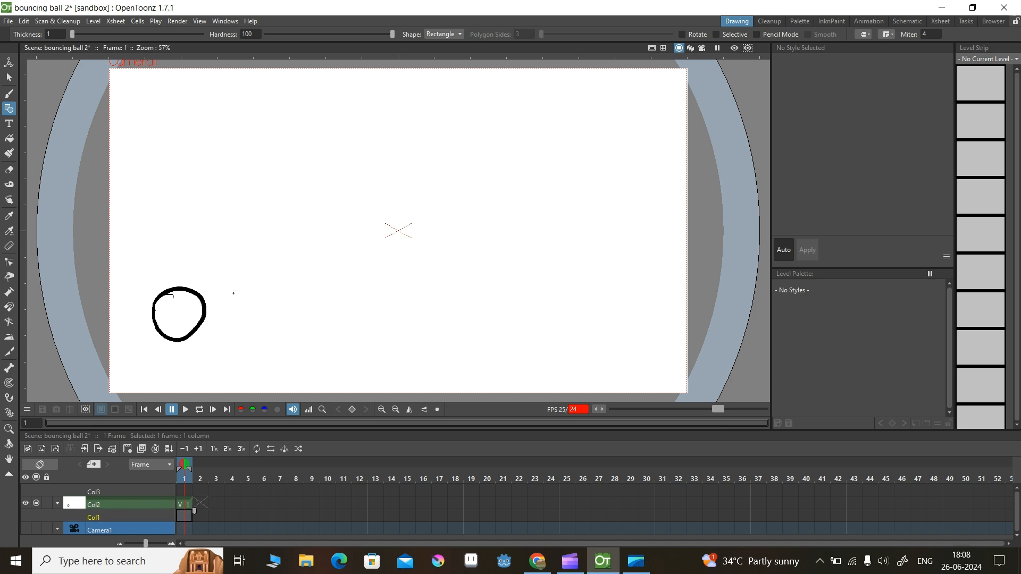
mouse_move(223, 272)
mouse_down()
mouse_move(194, 323)
mouse_move(219, 275)
mouse_move(216, 336)
mouse_move(251, 305)
mouse_up()
click(9, 94)
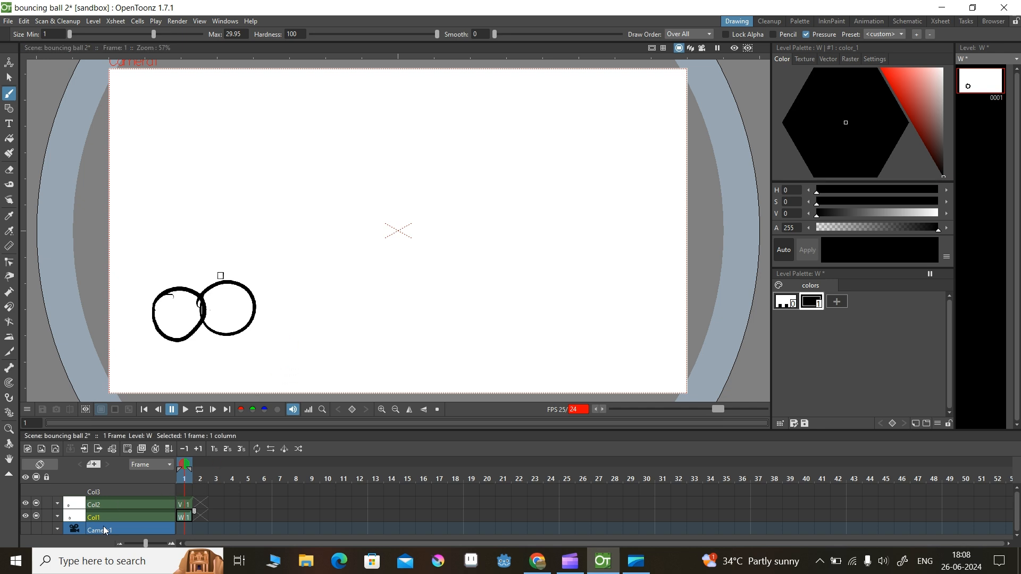
- Hide the first ball's column, Col2, and show it again
click(185, 504)
click(25, 503)
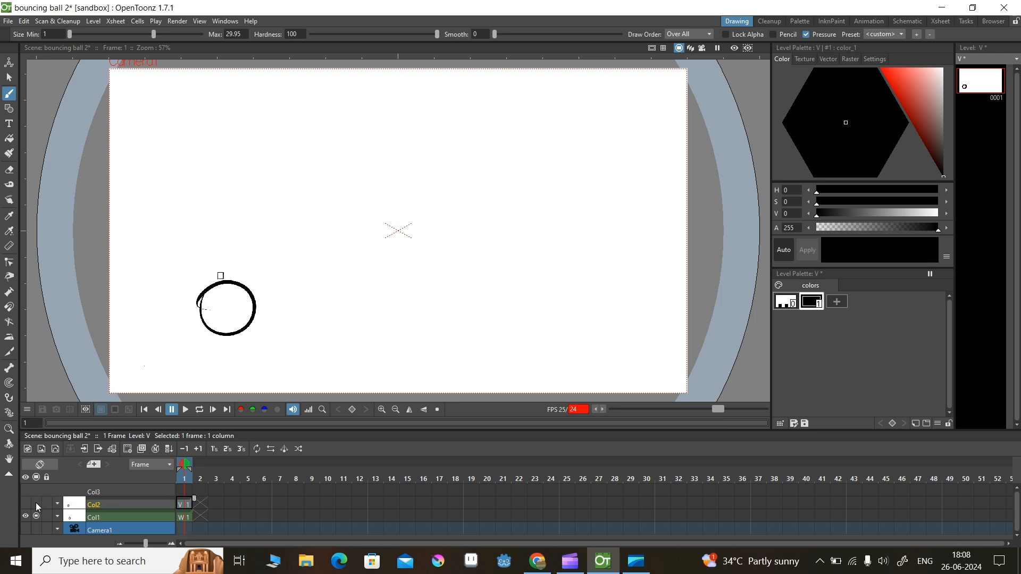
click(25, 503)
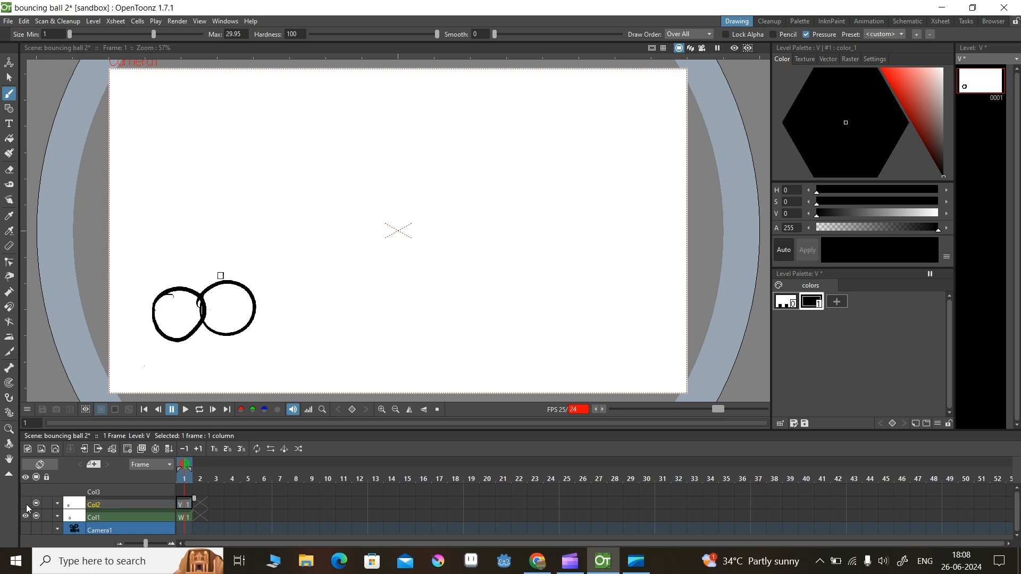
- Try erasing part of the first ball in Col2, and undo the erasing, the second ball and both added columns
key(a)
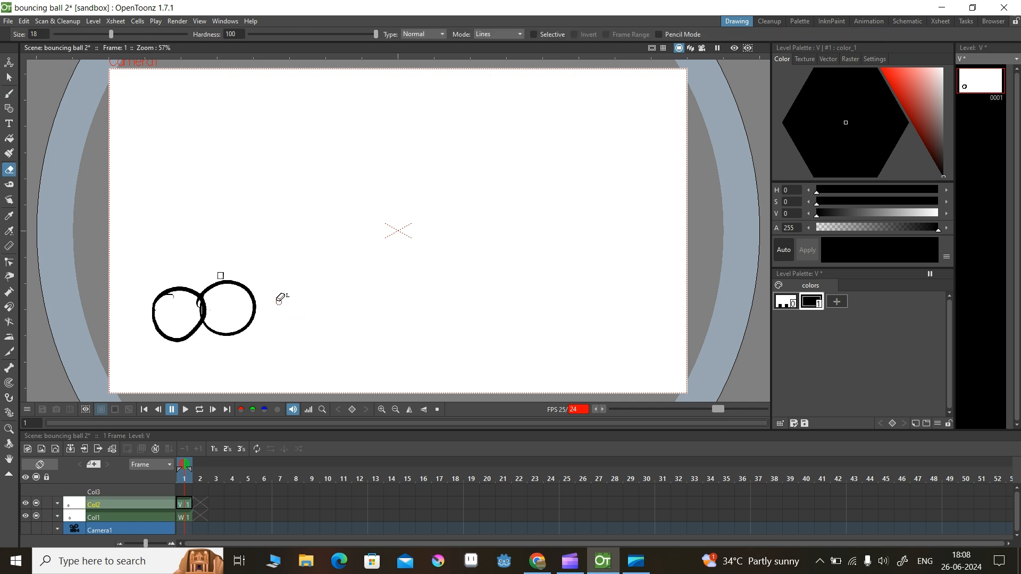
mouse_move(195, 285)
mouse_down()
mouse_move(170, 290)
mouse_move(188, 290)
mouse_move(156, 305)
mouse_move(155, 292)
mouse_move(151, 308)
mouse_move(154, 321)
mouse_move(181, 292)
mouse_move(178, 336)
mouse_move(249, 303)
mouse_up()
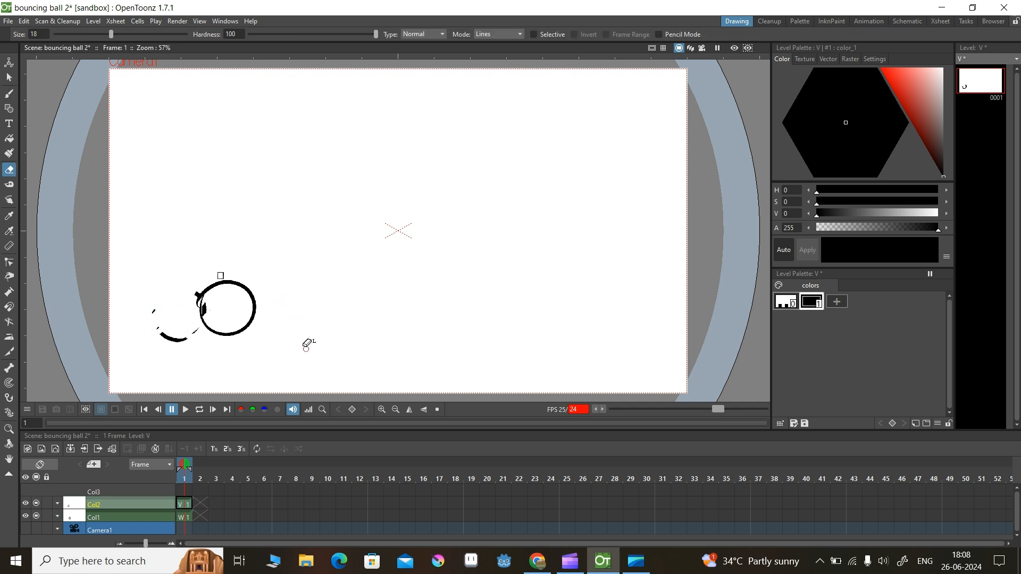
key(ctrl+z)
key(ctrl+z)
key(ctrl+z)
key(ctrl+z)
key(ctrl+z)
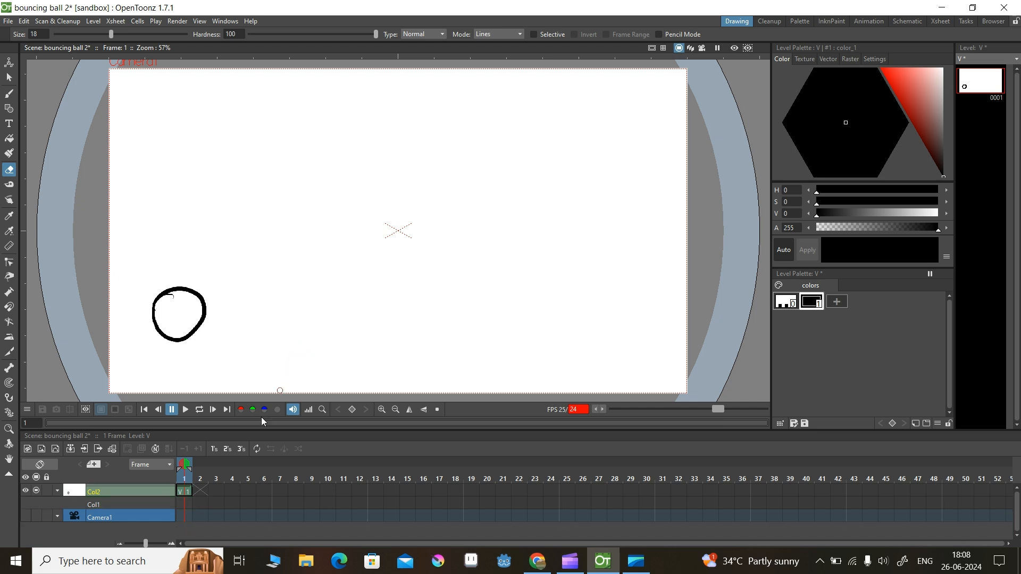
key(ctrl+z)
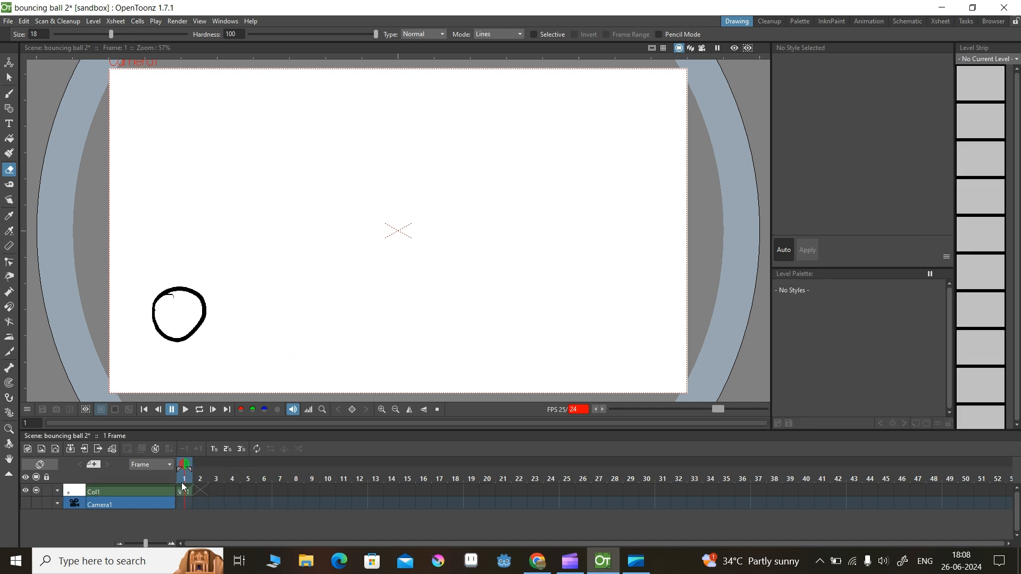
click(233, 489)
click(181, 490)
drag(184, 484, 211, 483)
click(189, 488)
click(197, 492)
click(189, 490)
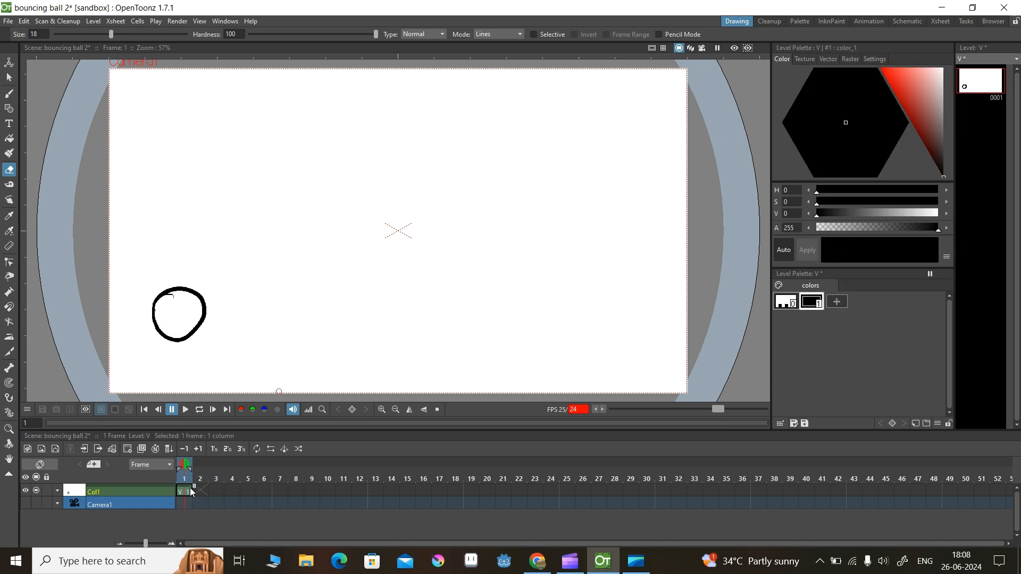
mouse_move(196, 491)
mouse_down()
mouse_move(276, 488)
mouse_move(200, 493)
mouse_up()
click(204, 491)
click(227, 490)
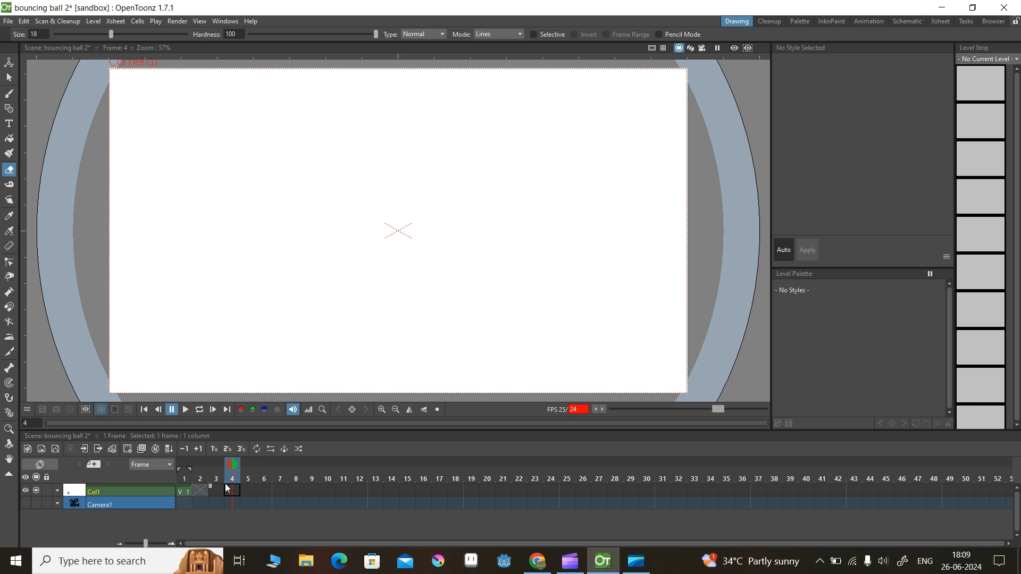
- Draw new ball outlines near the canvas centre with the Brush tool on frames 3 and 5 of Col1
click(215, 490)
click(218, 490)
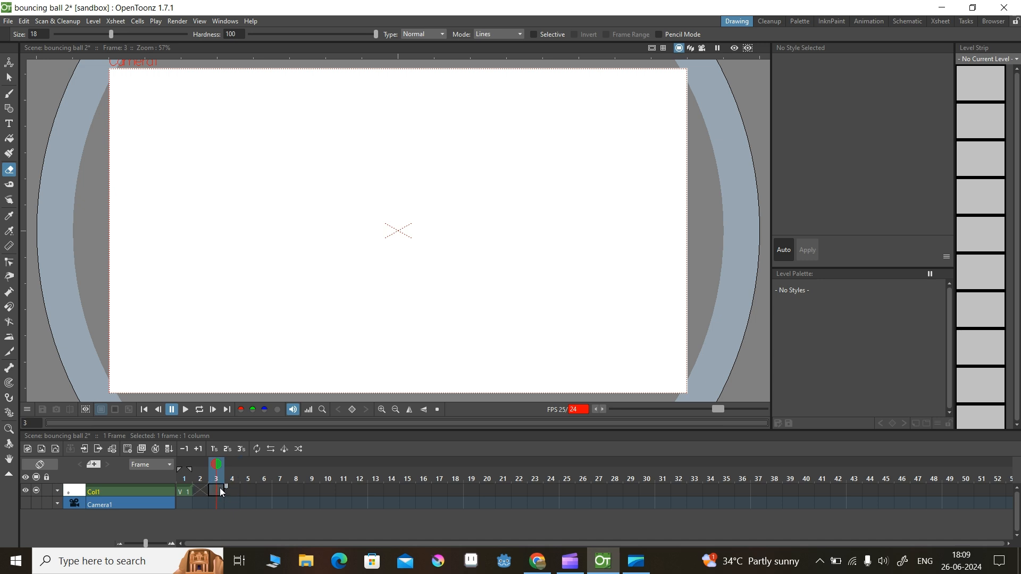
click(9, 94)
mouse_move(355, 183)
mouse_down()
mouse_move(358, 244)
mouse_move(343, 205)
mouse_up()
mouse_move(206, 475)
mouse_down()
mouse_move(194, 481)
mouse_move(282, 474)
mouse_move(277, 482)
mouse_up()
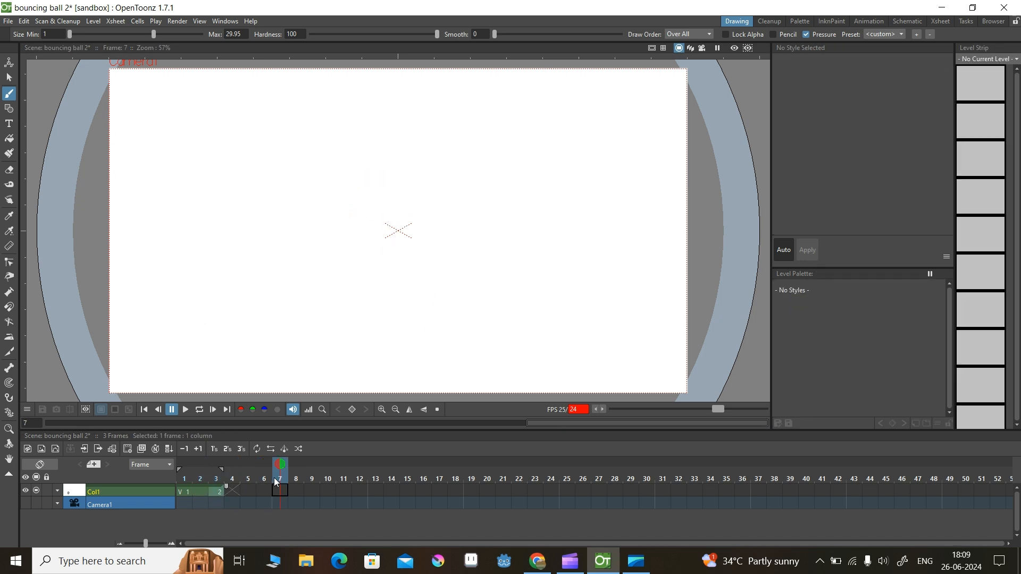
click(250, 478)
mouse_move(346, 218)
mouse_down()
mouse_move(373, 264)
mouse_move(340, 216)
mouse_up()
- Insert an empty cell at frame 4 of Col1 and draw a new ball left of the canvas centre in it
click(220, 480)
mouse_move(220, 480)
mouse_down()
mouse_move(264, 479)
mouse_move(235, 481)
mouse_up()
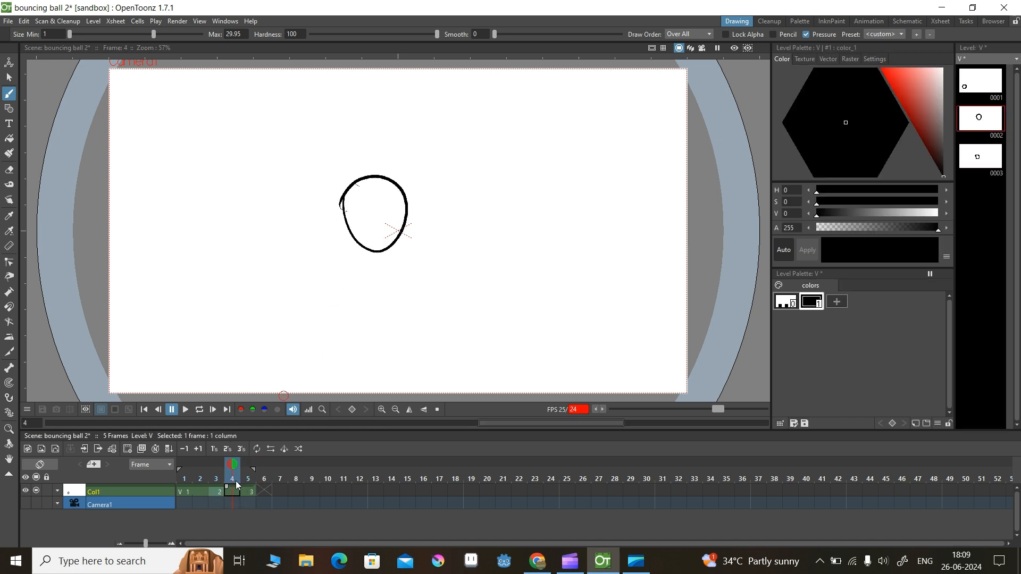
right_click(232, 498)
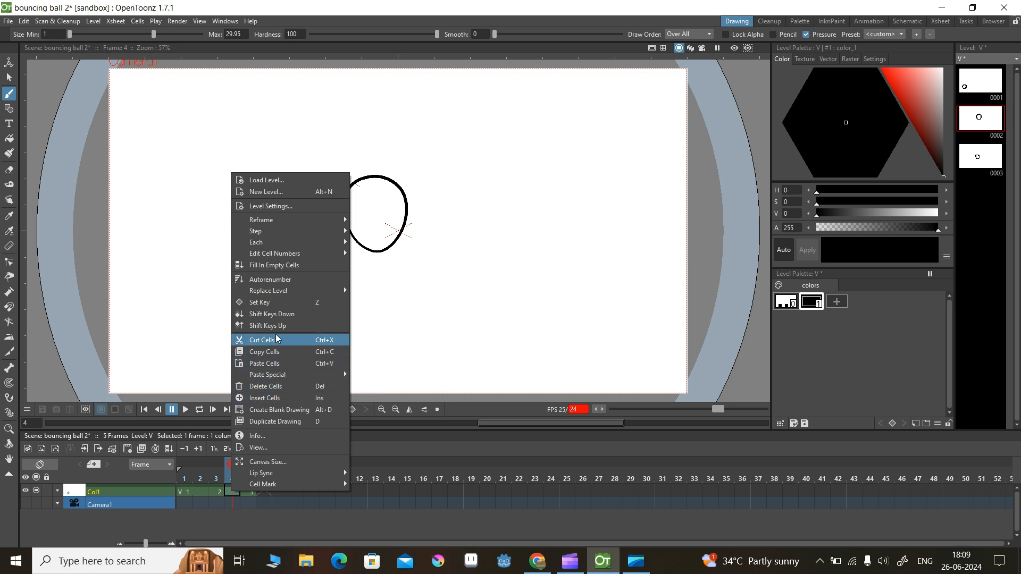
click(301, 398)
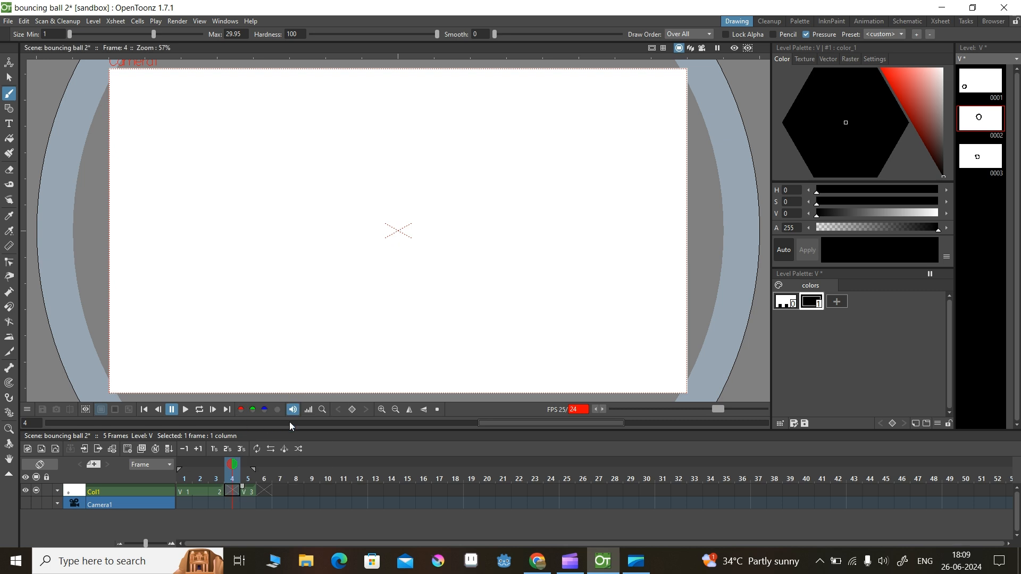
right_click(228, 493)
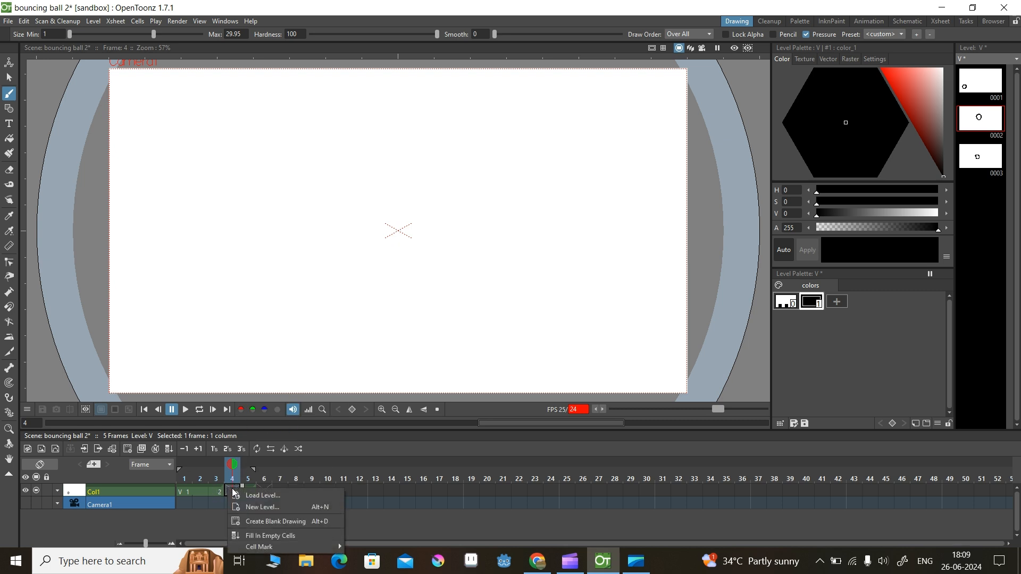
click(229, 485)
mouse_move(307, 233)
mouse_down()
mouse_move(325, 212)
mouse_move(316, 217)
mouse_up()
- Insert another empty cell at frame 4, ahead of the existing drawing there, and draw a ball just below the canvas centre
right_click(232, 492)
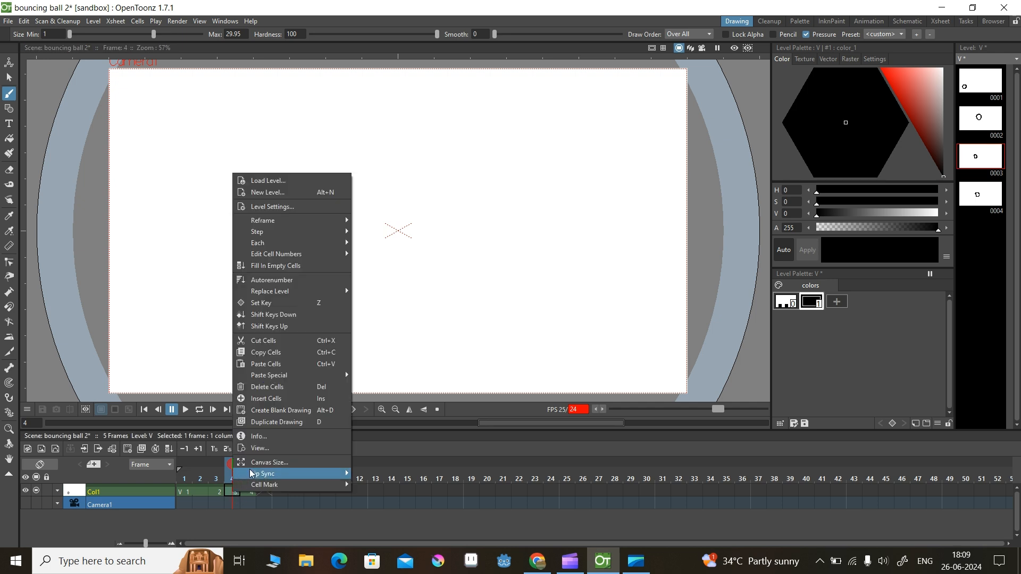
click(273, 402)
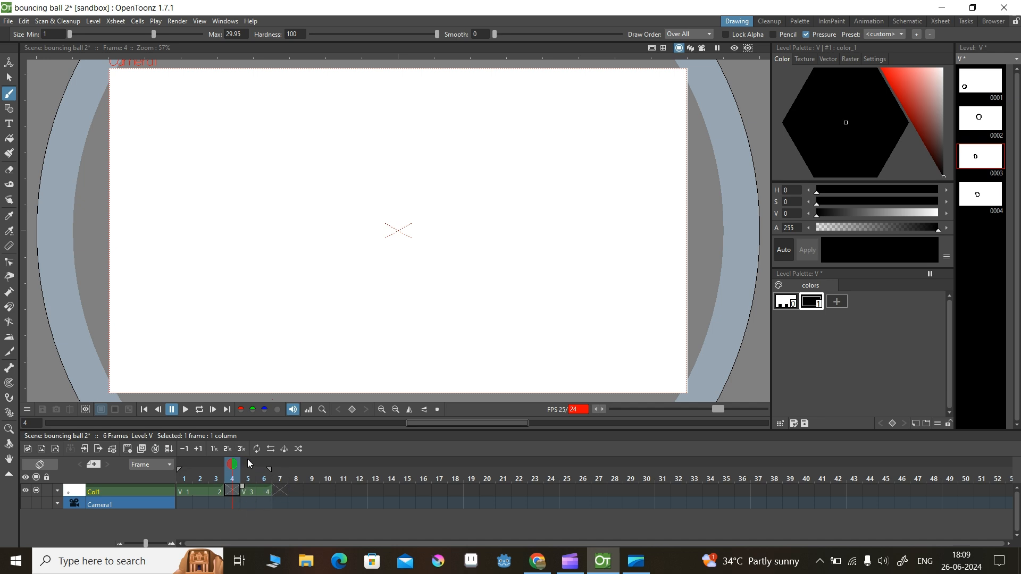
drag(354, 251, 348, 247)
mouse_move(229, 480)
mouse_down()
mouse_move(168, 484)
mouse_move(282, 482)
mouse_move(216, 480)
mouse_up()
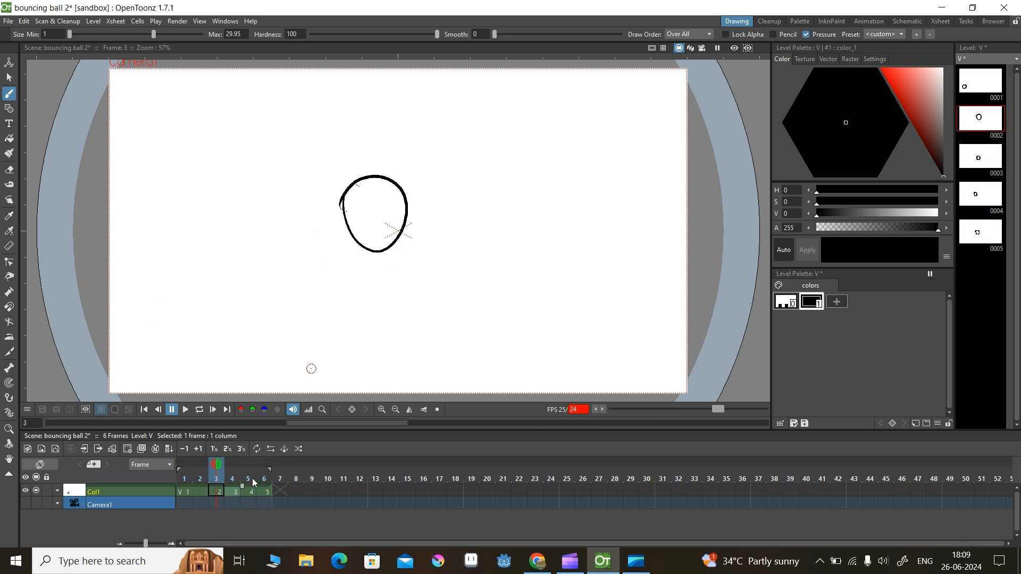
- Go to frame 5 and turn on onion skin for the drawings on frames 4 and 6
click(228, 490)
click(245, 490)
click(260, 488)
click(214, 491)
drag(218, 477, 248, 480)
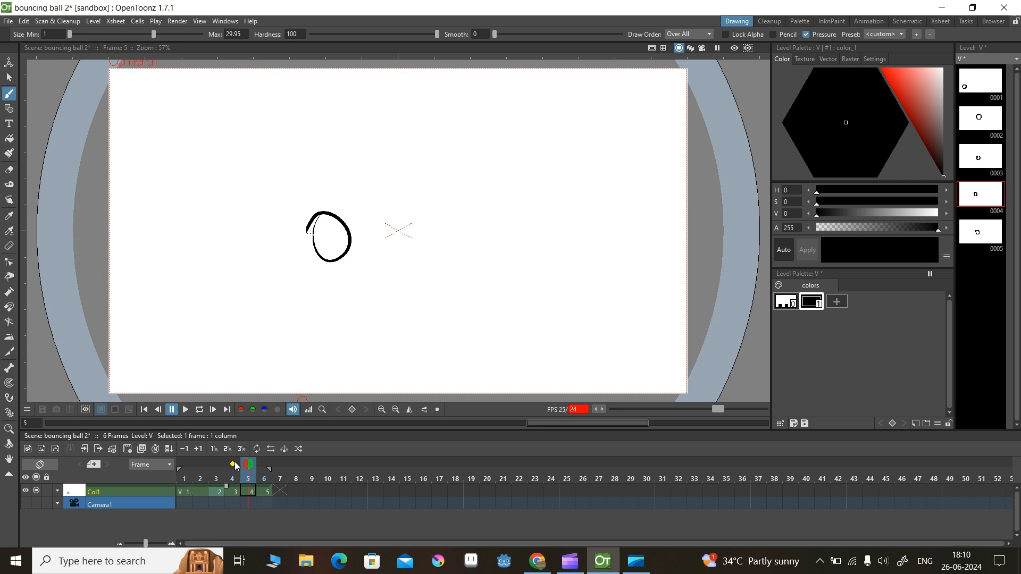
click(233, 465)
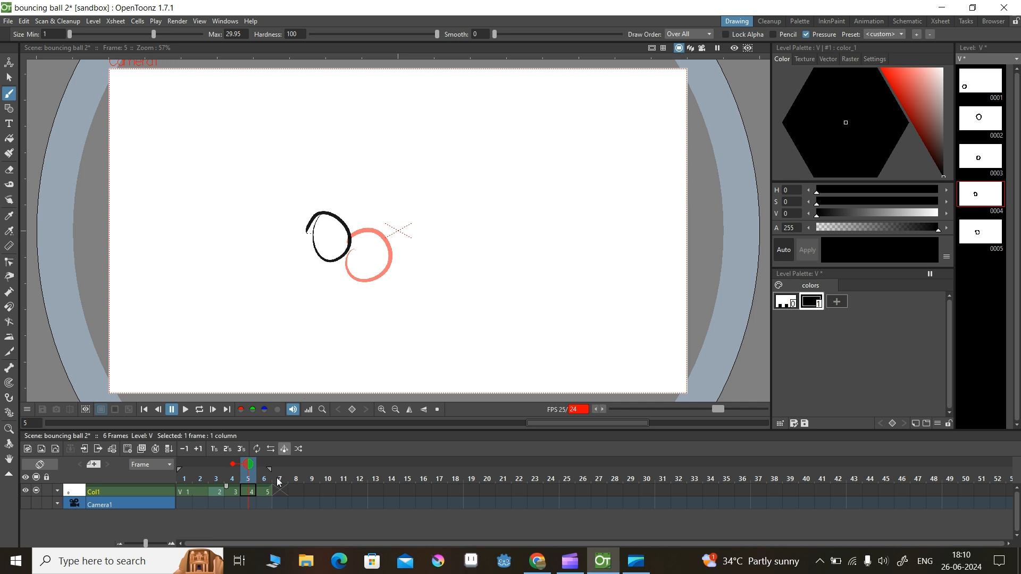
click(265, 465)
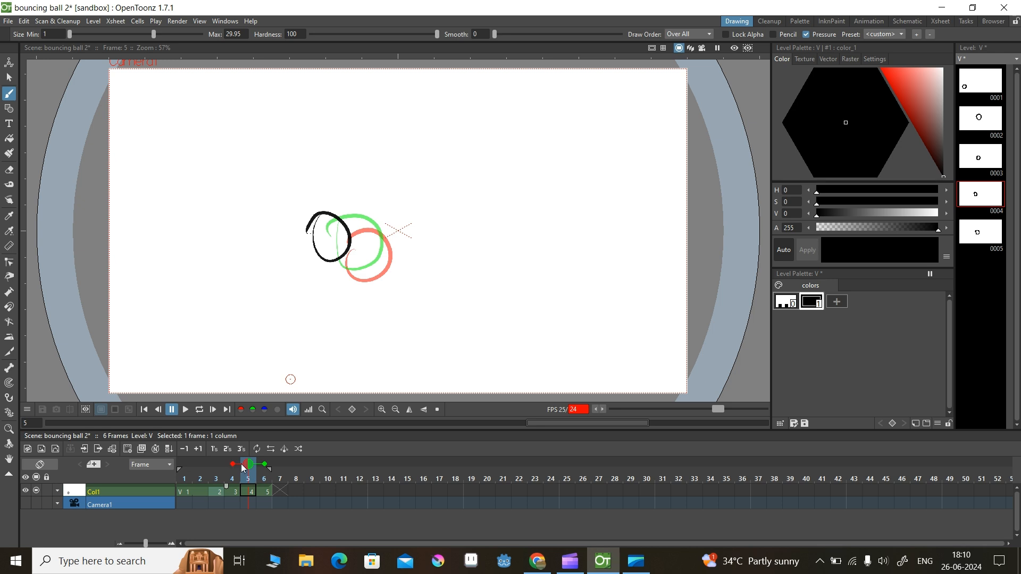
mouse_move(246, 480)
mouse_down()
mouse_move(187, 480)
mouse_move(300, 477)
mouse_move(187, 480)
mouse_move(246, 476)
mouse_up()
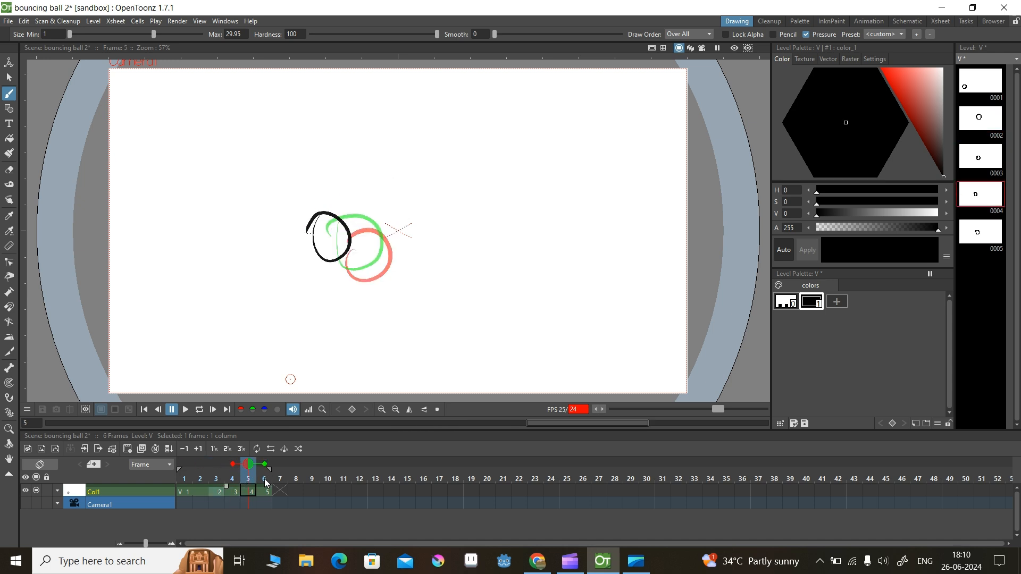
- Add frame 3 to the onion skin, set frame 1 as a fixed onion skin, and view the result from frame 9
click(217, 464)
click(217, 465)
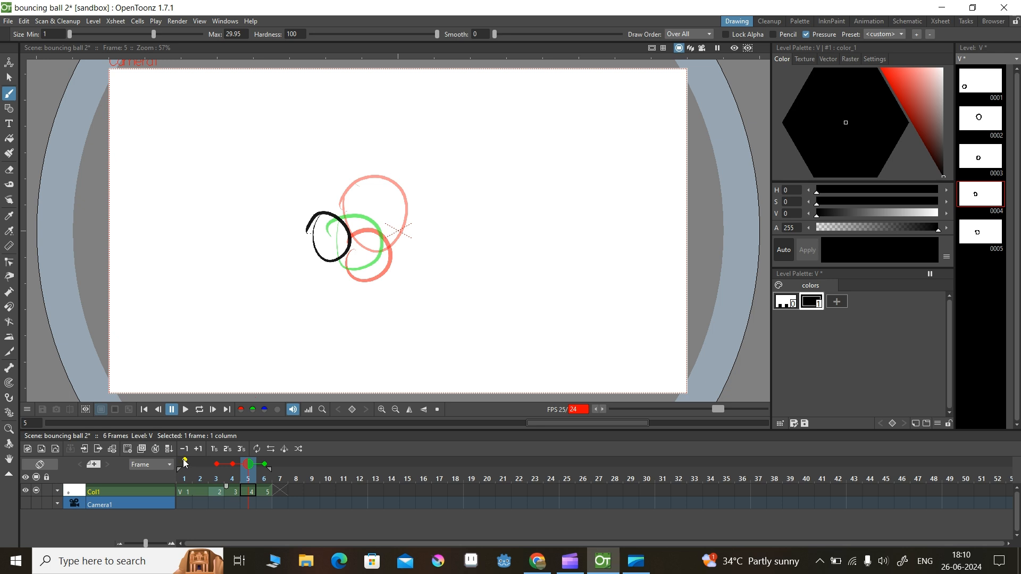
click(185, 460)
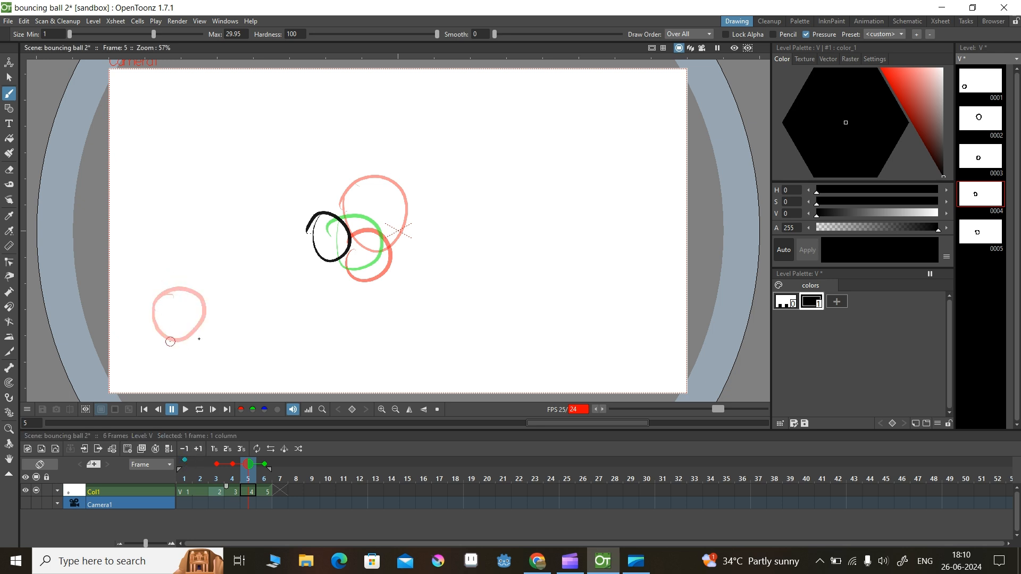
click(296, 491)
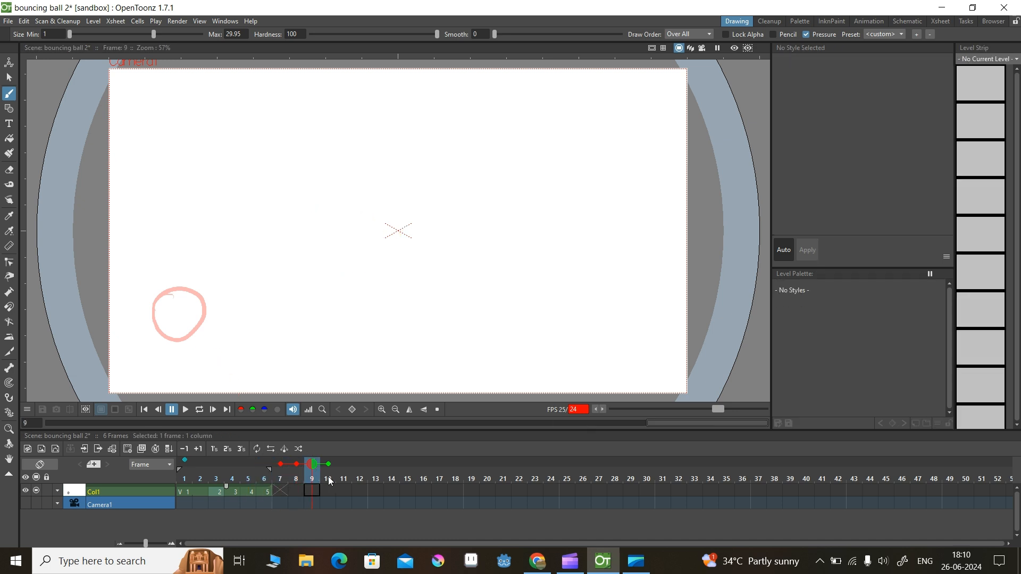
- Turn off the relative onion skins around frame 5 and the fixed one on frame 1, and return to frame 1
click(233, 492)
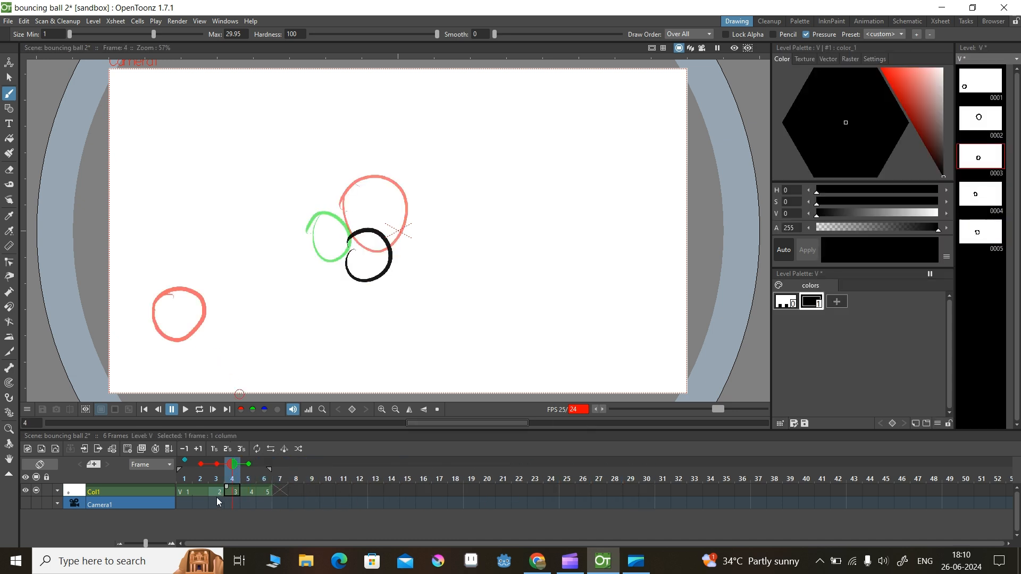
click(246, 492)
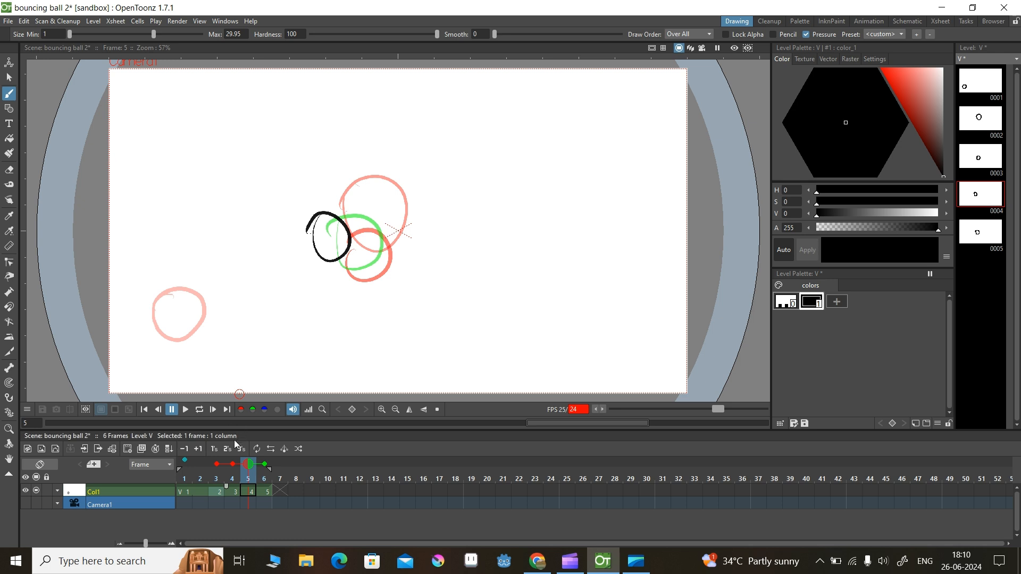
click(217, 464)
click(233, 464)
click(265, 464)
click(185, 460)
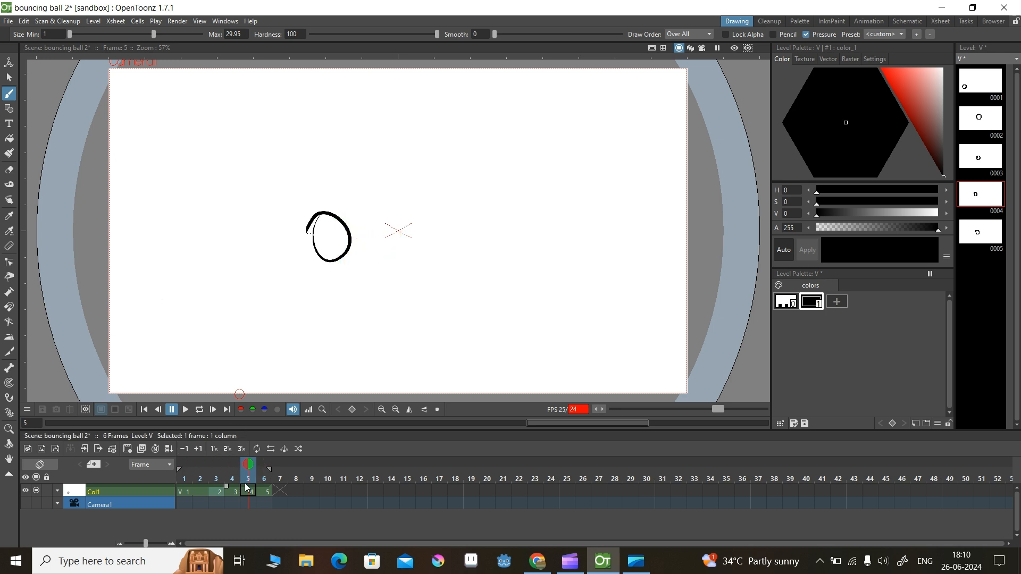
drag(247, 474, 201, 484)
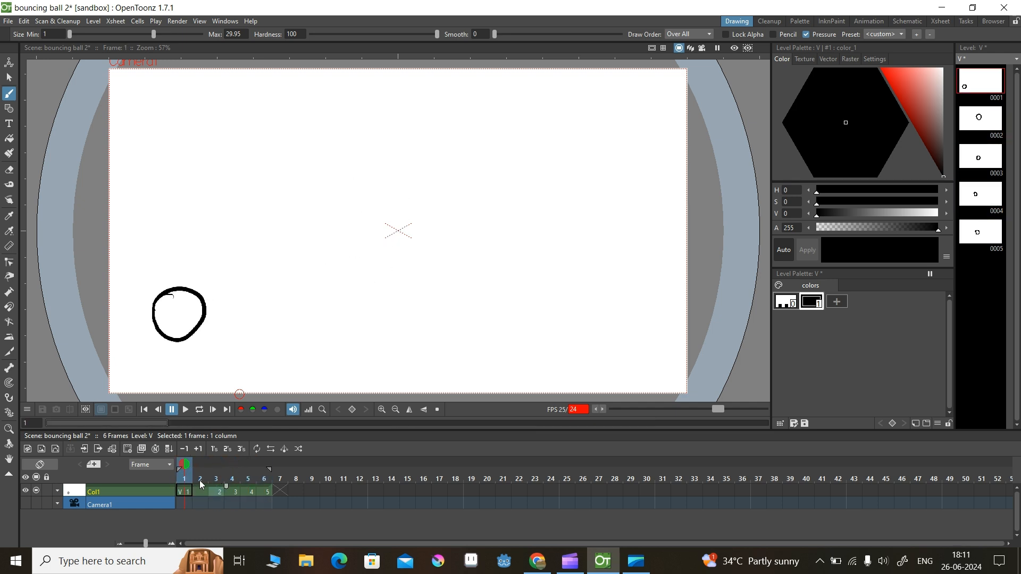
- Lower Col1's opacity to 7% to preview the fade, and restore it to 100%
click(57, 490)
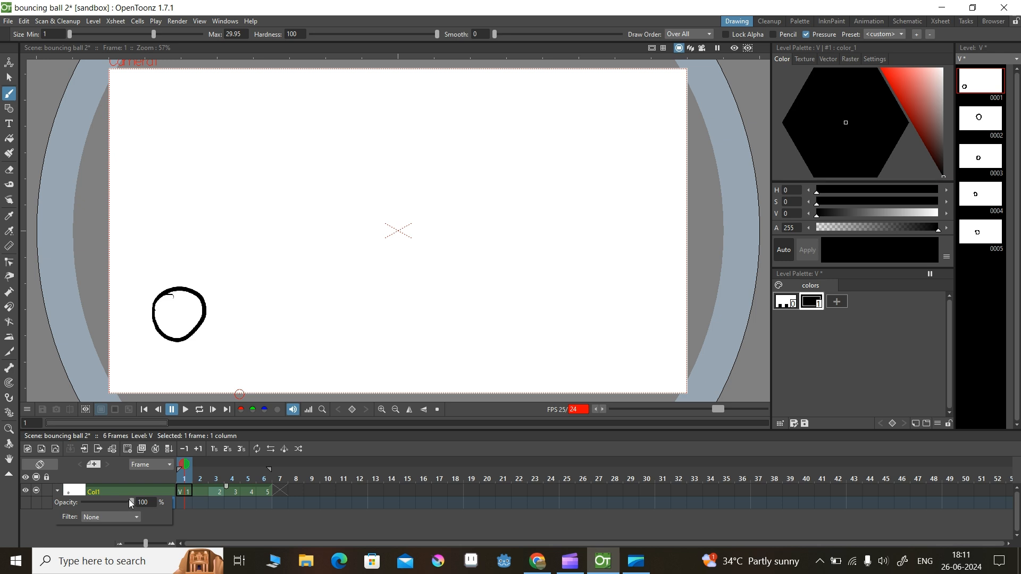
drag(94, 499, 86, 500)
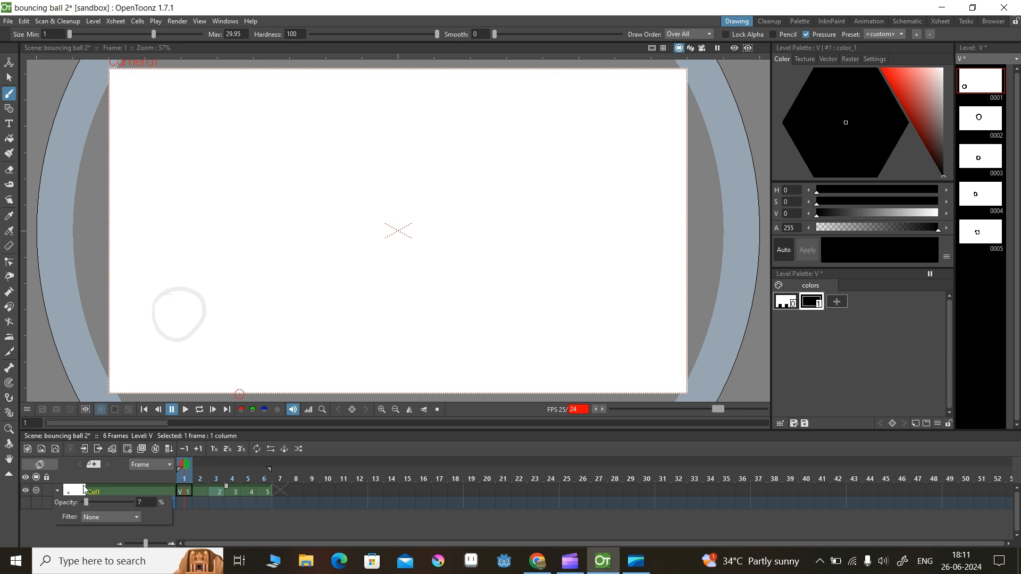
drag(87, 500, 141, 503)
click(90, 477)
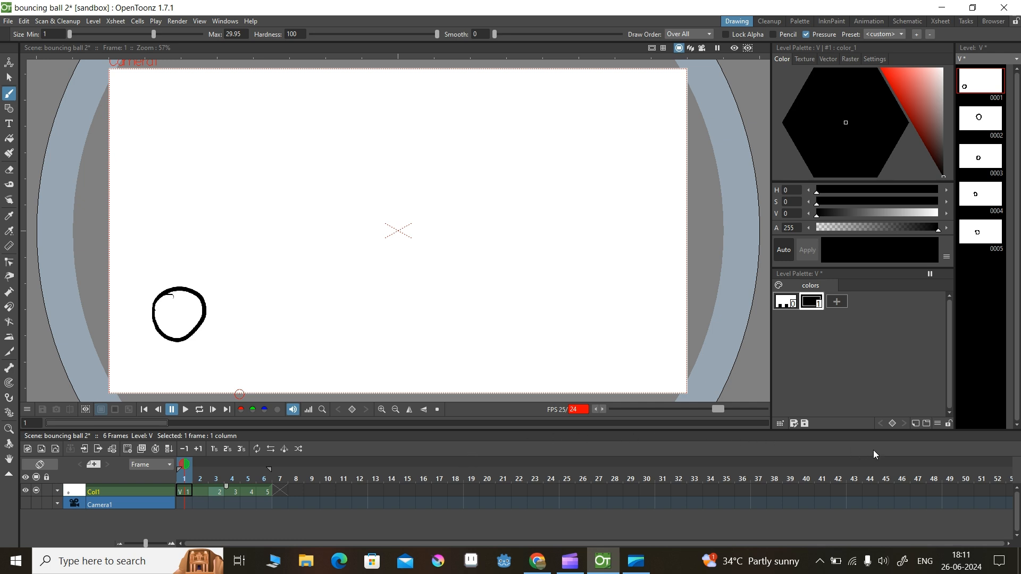
- Play the ball animation once and in a continuous loop to check its motion
click(186, 410)
click(200, 410)
click(202, 411)
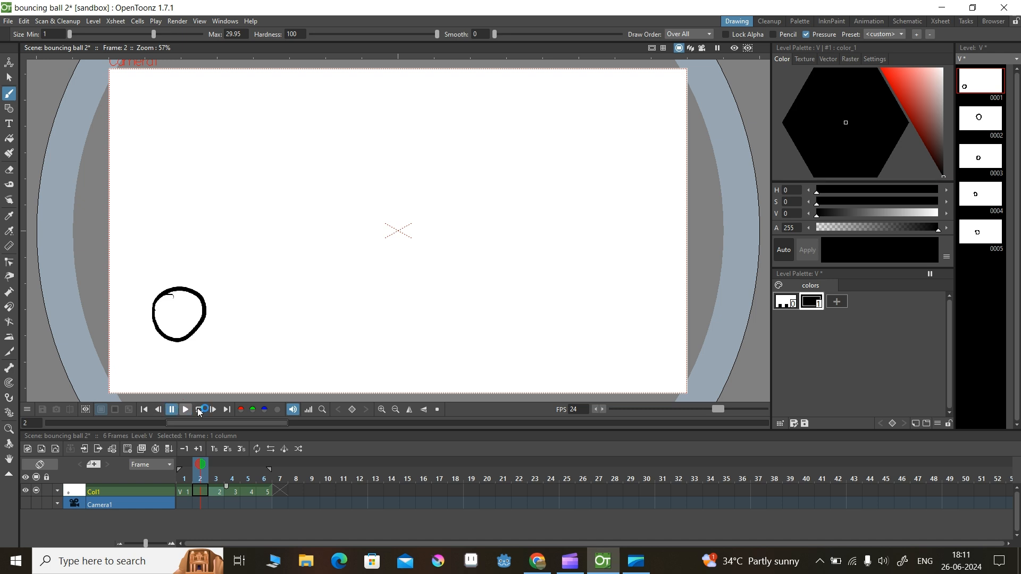
- Step through the frames forward and backward, return to the first frame, and jump to the last frame
click(212, 411)
click(212, 411)
click(212, 411)
click(158, 410)
click(158, 410)
click(144, 410)
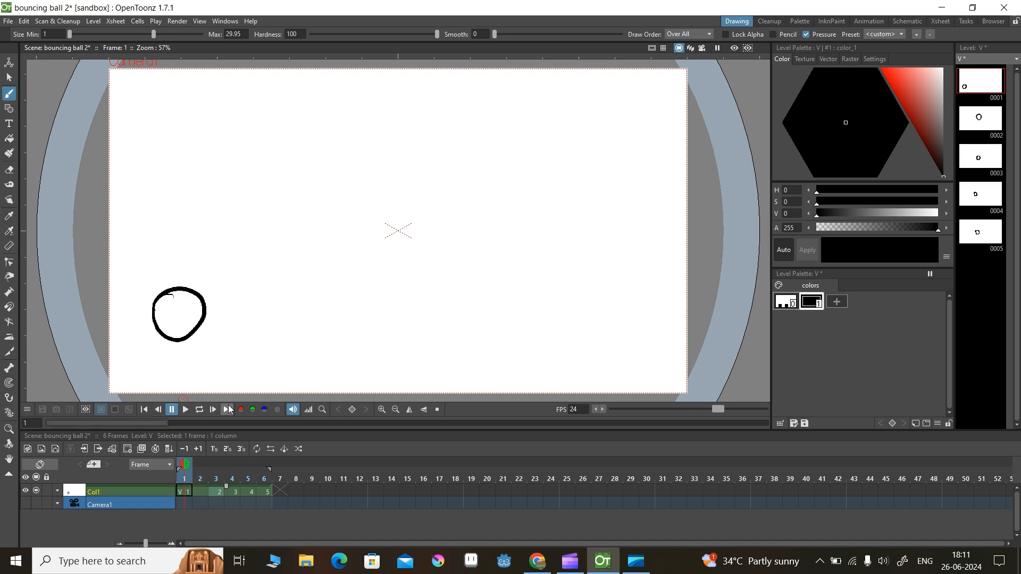
click(227, 410)
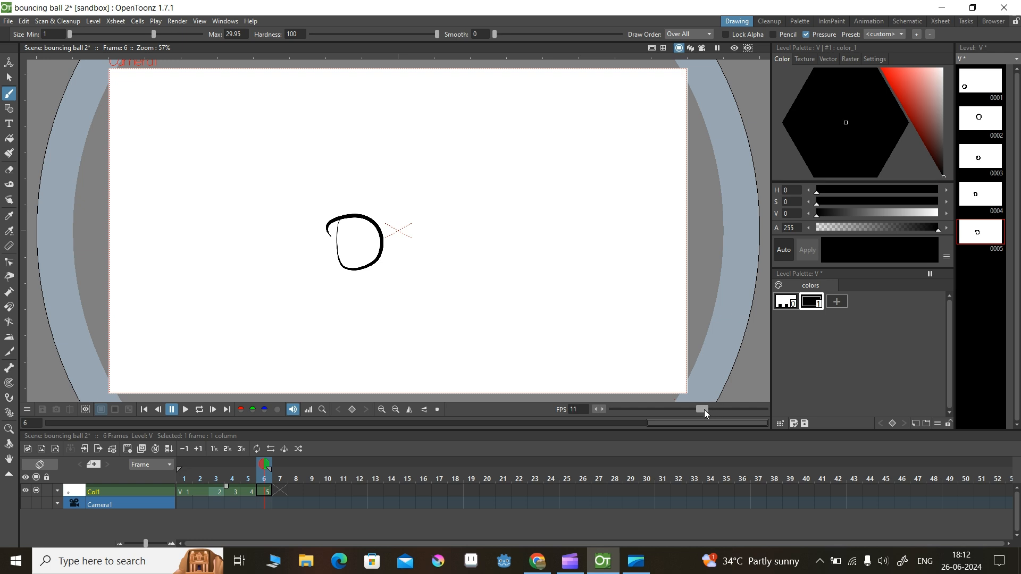
- Try a playback rate of 8 FPS, and raise it to 18 FPS with the animation on frame 6
drag(704, 410, 702, 410)
drag(699, 410, 700, 408)
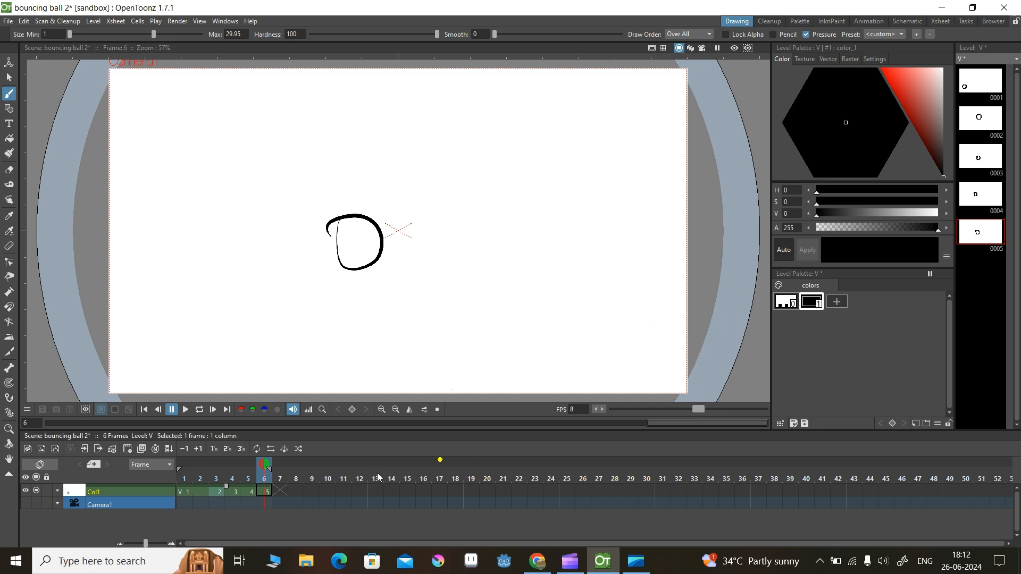
click(298, 491)
click(259, 490)
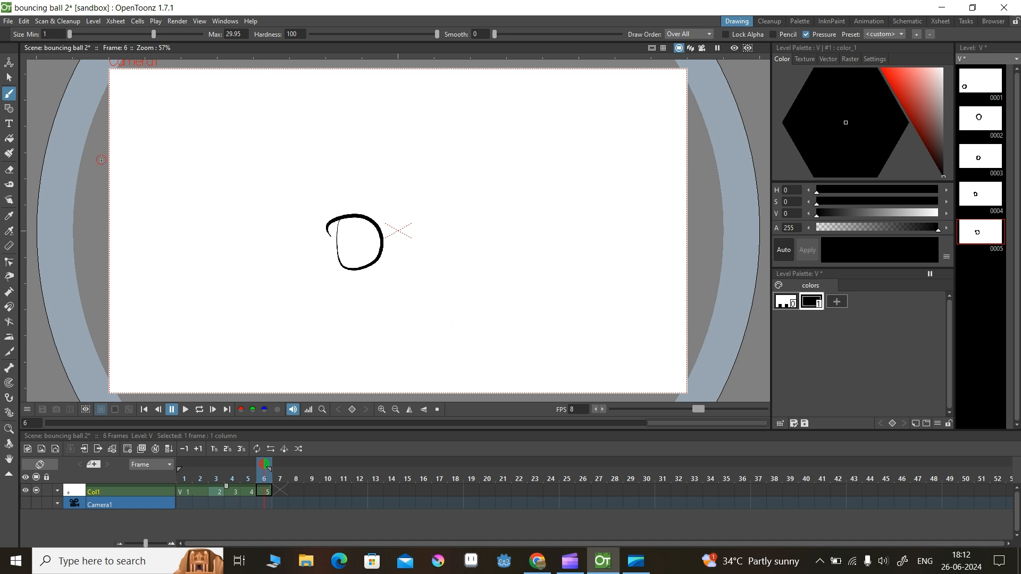
drag(698, 410, 709, 410)
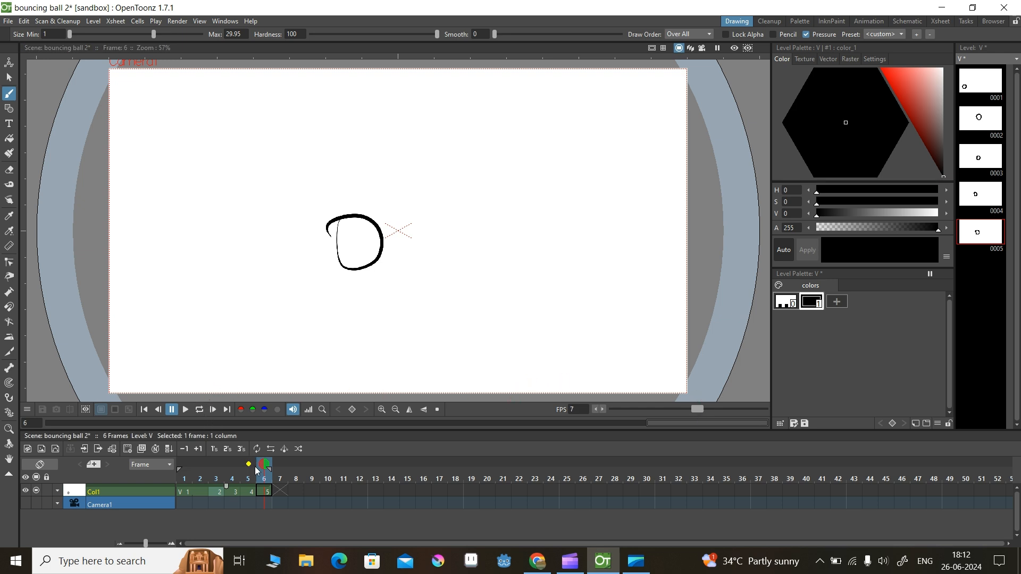
mouse_move(262, 479)
mouse_down()
mouse_move(187, 480)
mouse_move(263, 480)
mouse_move(201, 481)
mouse_move(254, 490)
mouse_move(276, 467)
mouse_up()
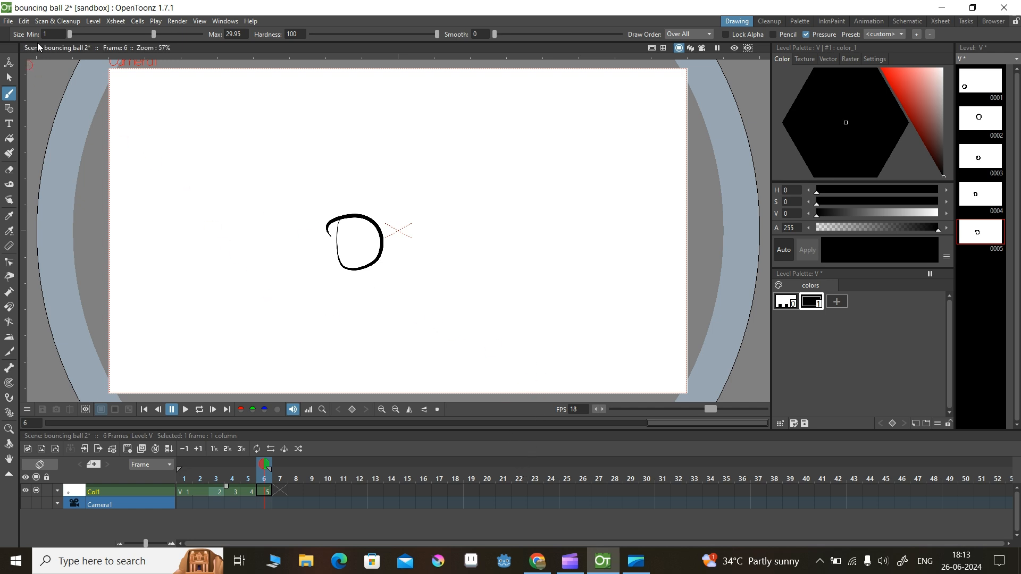
click(11, 23)
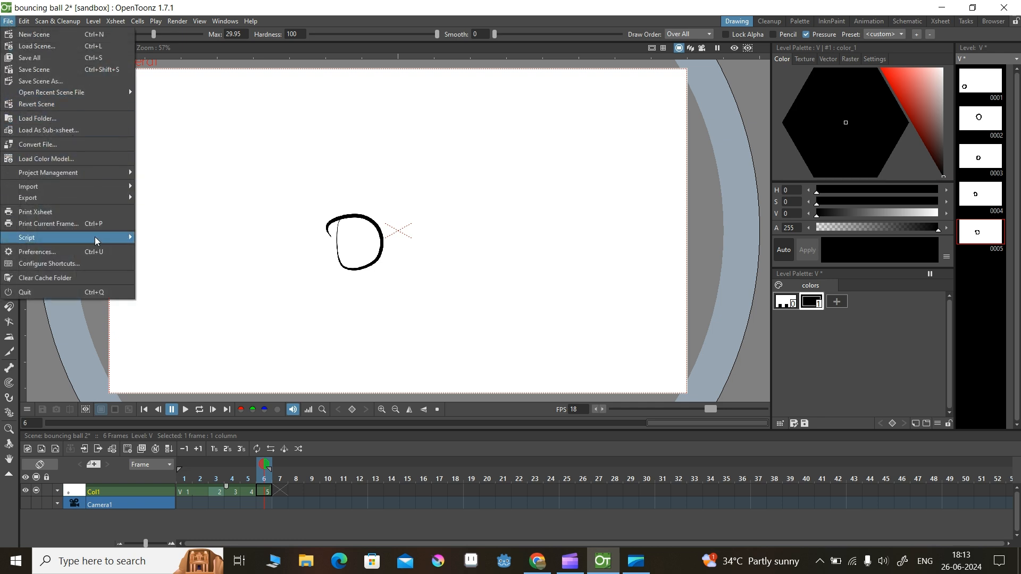
click(947, 6)
click(584, 557)
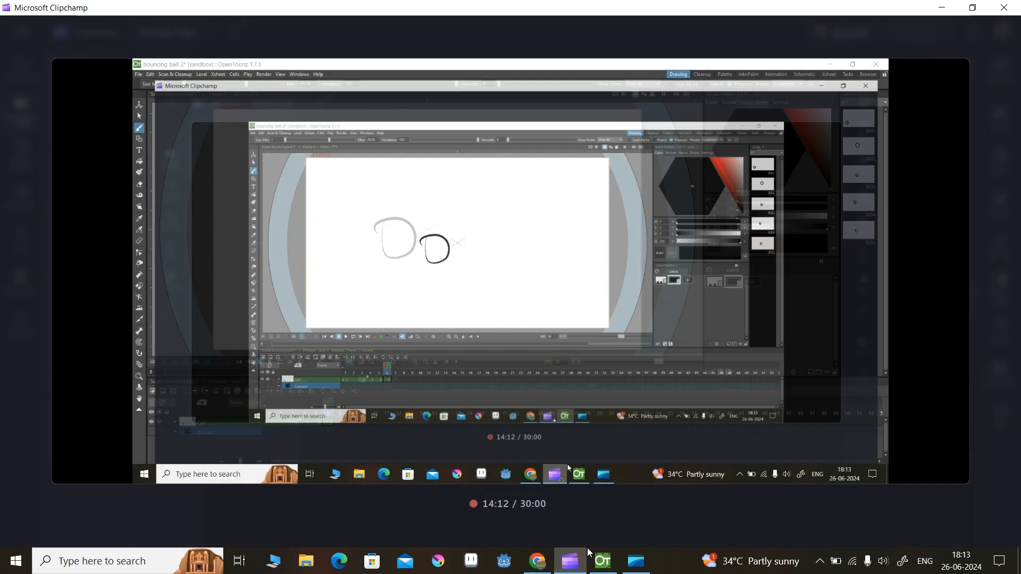